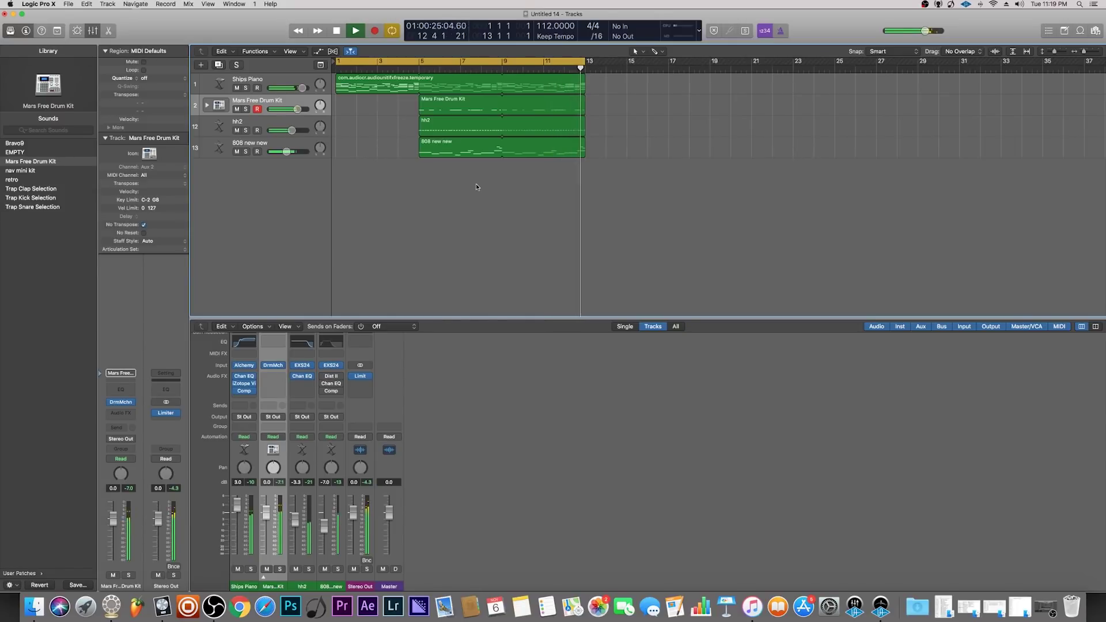
Use Binaural Pan on the Kick - Spirit channel and place its source at angle +1° and elevation +74°.
{"action": "key", "text": "space"}
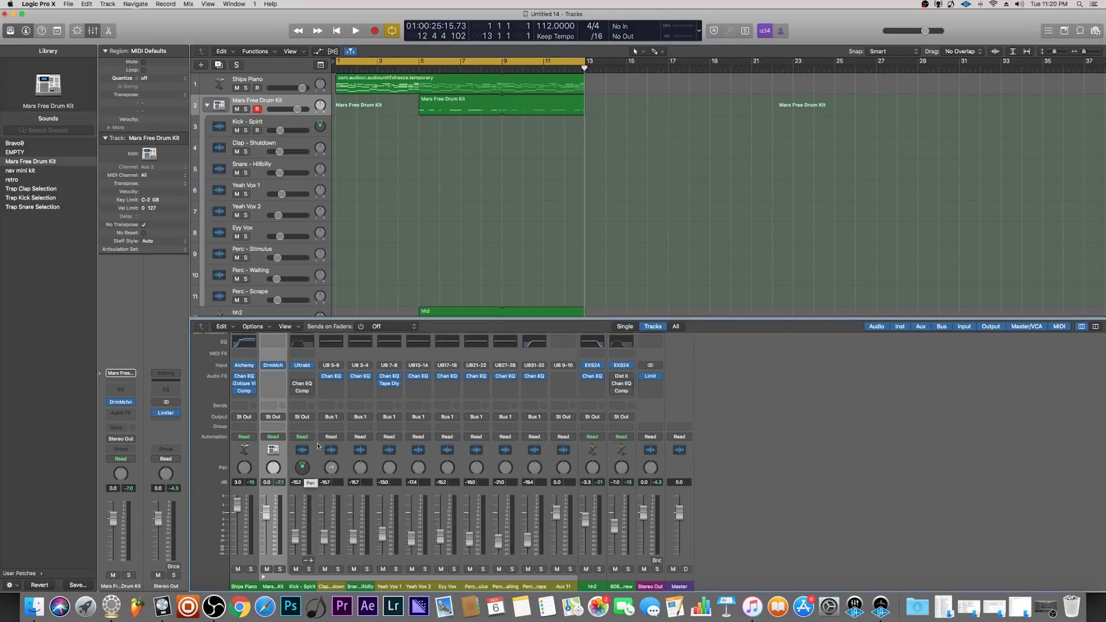
{"action": "right_click", "coordinate": [304, 472]}
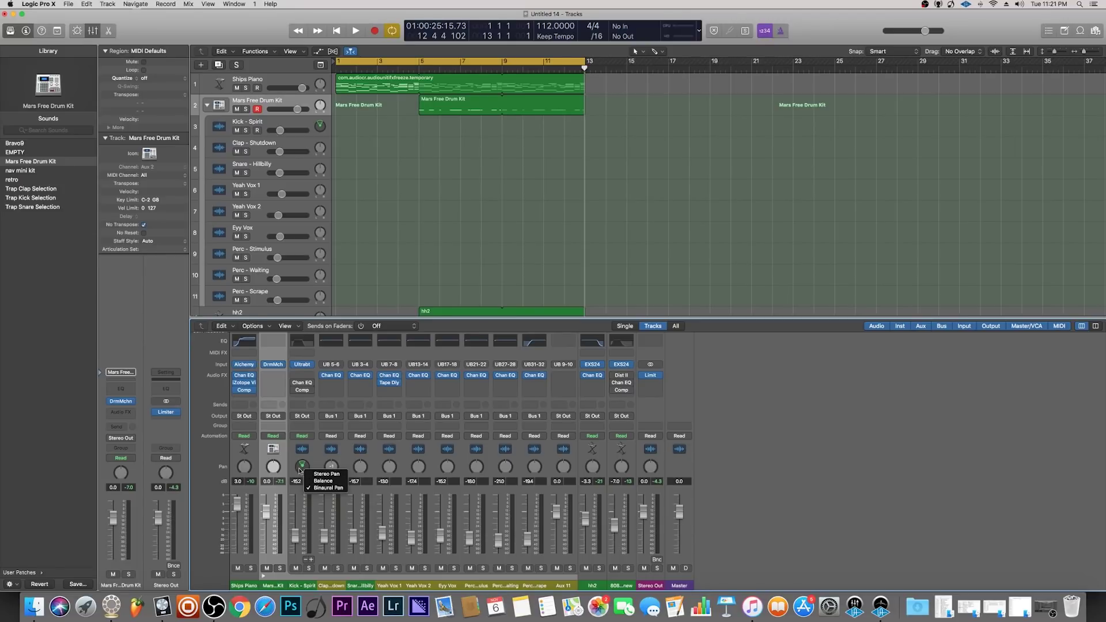
{"action": "left_click", "coordinate": [324, 488]}
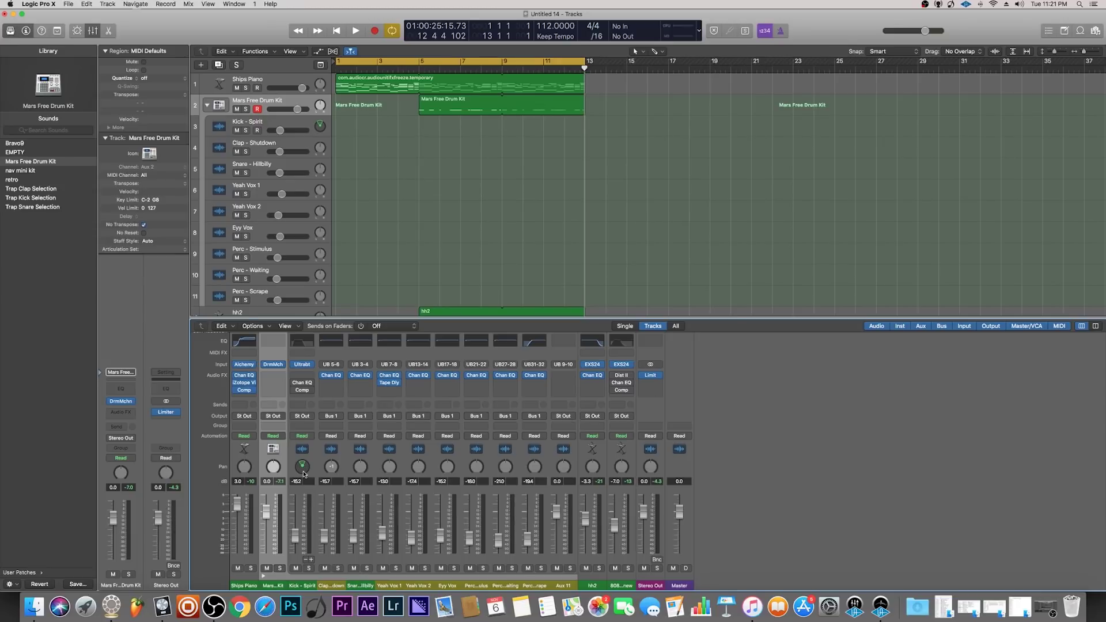
{"action": "double_click", "coordinate": [304, 472]}
{"action": "left_click_drag", "start_coordinate": [159, 35], "coordinate": [467, 144]}
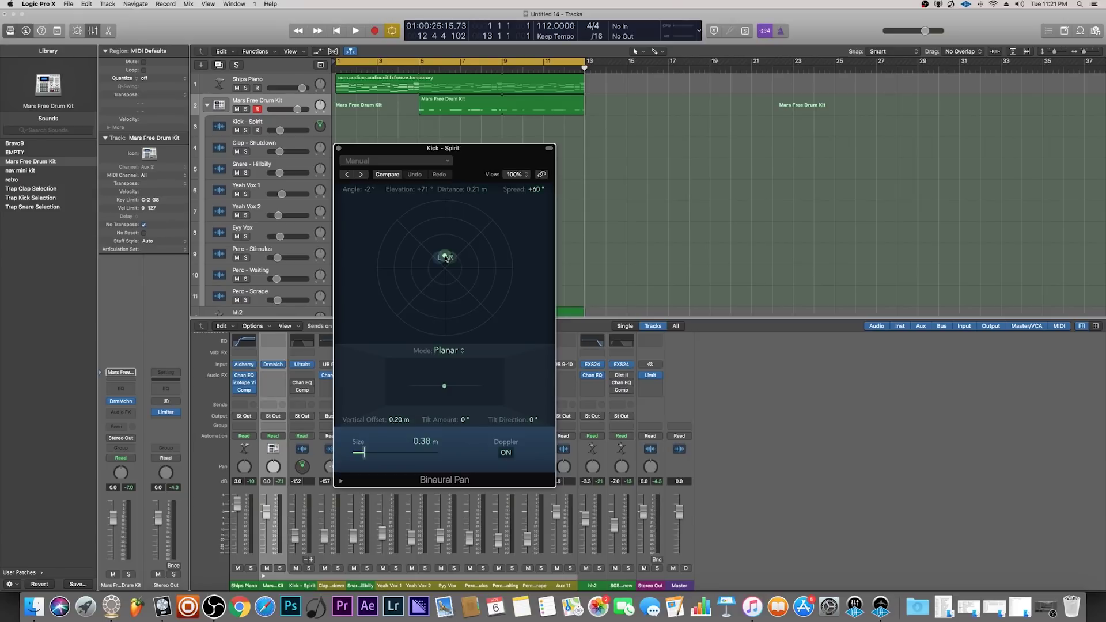
{"action": "mouse_move", "coordinate": [446, 257]}
{"action": "left_mouse_down"}
{"action": "mouse_move", "coordinate": [444, 208]}
{"action": "mouse_move", "coordinate": [403, 232]}
{"action": "mouse_move", "coordinate": [483, 229]}
{"action": "mouse_move", "coordinate": [471, 222]}
{"action": "mouse_move", "coordinate": [415, 313]}
{"action": "mouse_move", "coordinate": [440, 321]}
{"action": "mouse_move", "coordinate": [446, 258]}
{"action": "left_mouse_up"}
{"action": "left_click_drag", "start_coordinate": [447, 259], "coordinate": [447, 260]}
Set the cycle range to bars 5–7 and audition the Kick - Spirit channel in solo.
{"action": "left_click", "coordinate": [437, 61]}
{"action": "left_click_drag", "start_coordinate": [422, 61], "coordinate": [458, 61]}
{"action": "scroll", "coordinate": [325, 354], "scroll_direction": "down", "scroll_amount": 1}
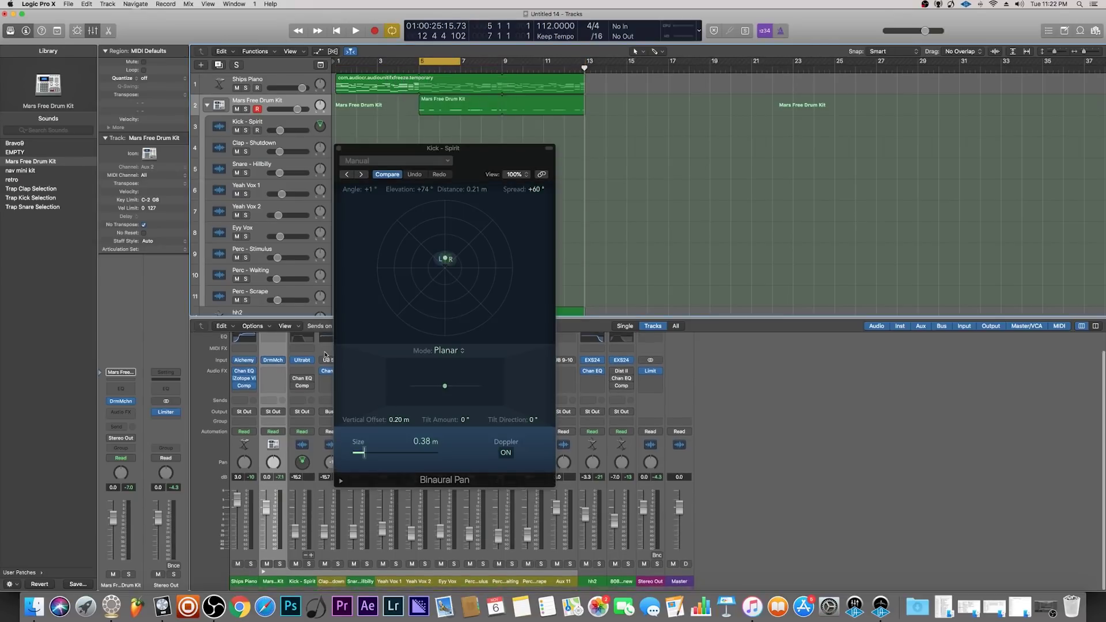
{"action": "left_click", "coordinate": [308, 567]}
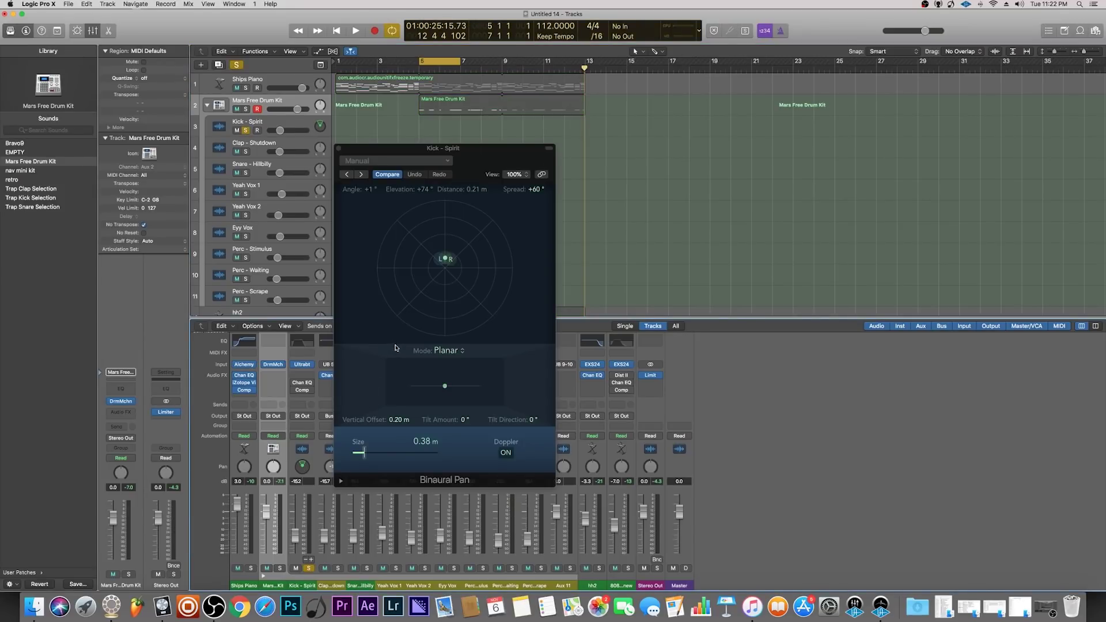
{"action": "key", "text": "space"}
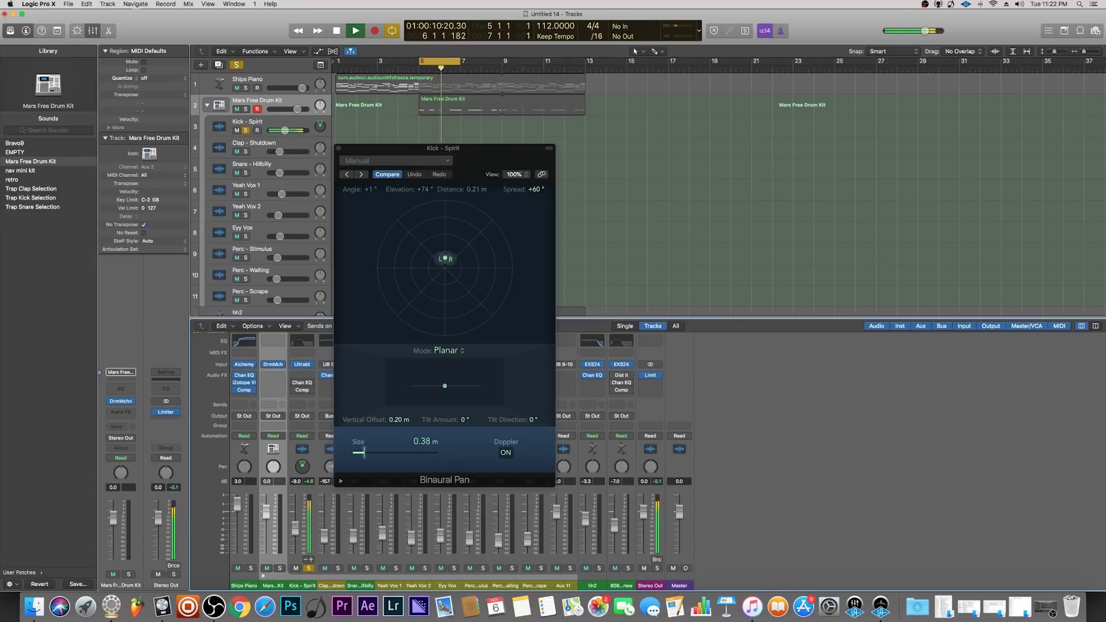
{"action": "key", "text": "space"}
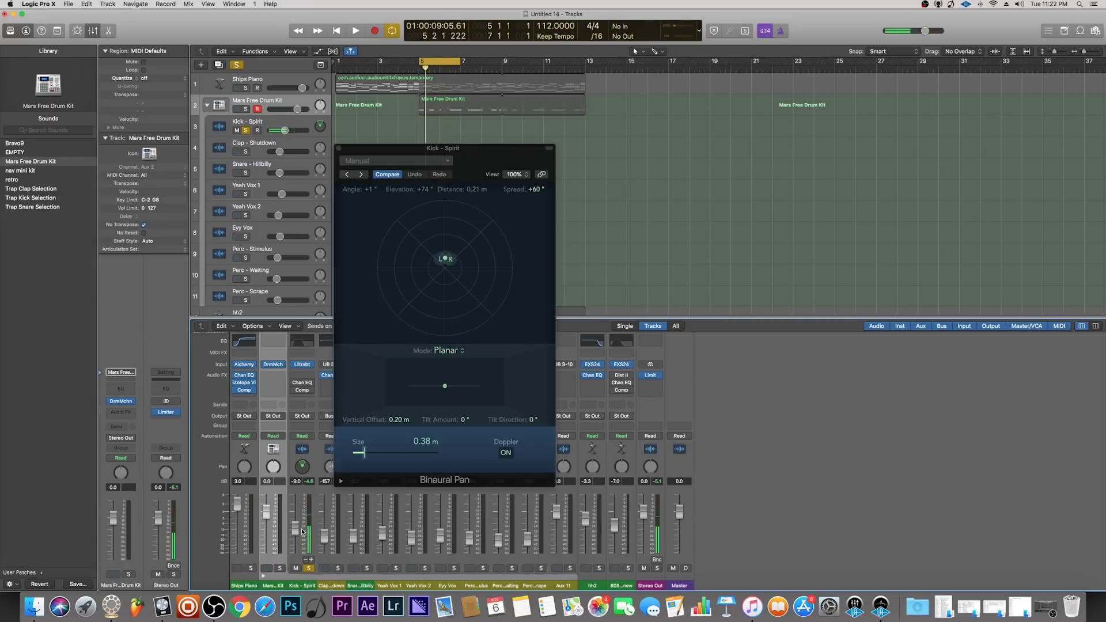
Compare Stereo Pan with Binaural Pan on the soloed kick by ear, ending on Binaural Pan with its panner open.
{"action": "right_click", "coordinate": [303, 472]}
{"action": "left_click", "coordinate": [314, 474]}
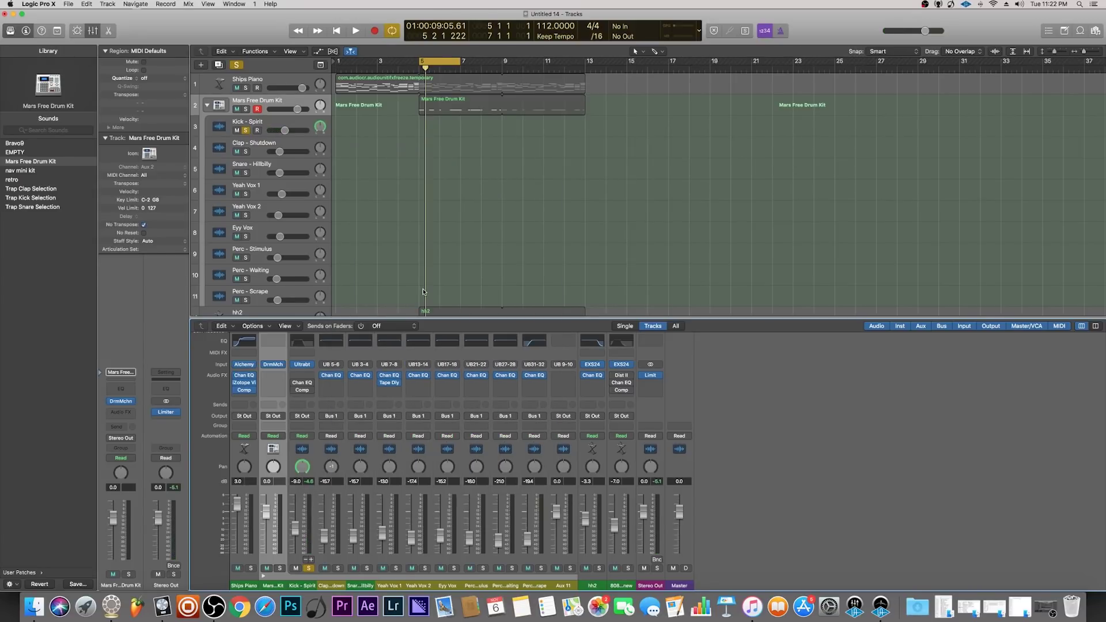
{"action": "key", "text": "space"}
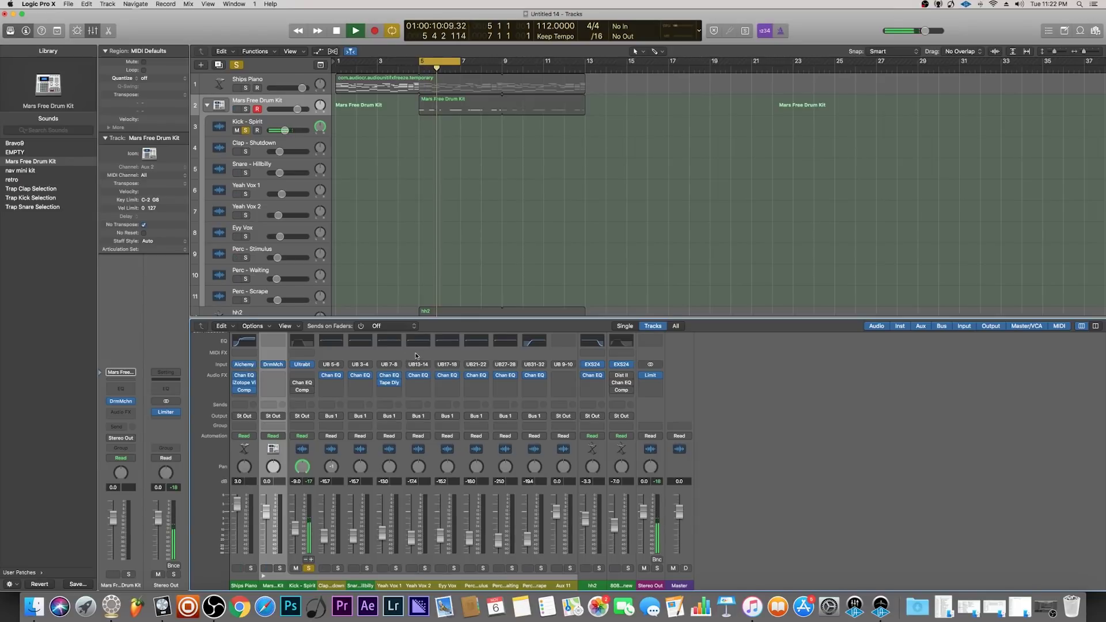
{"action": "right_click", "coordinate": [304, 472]}
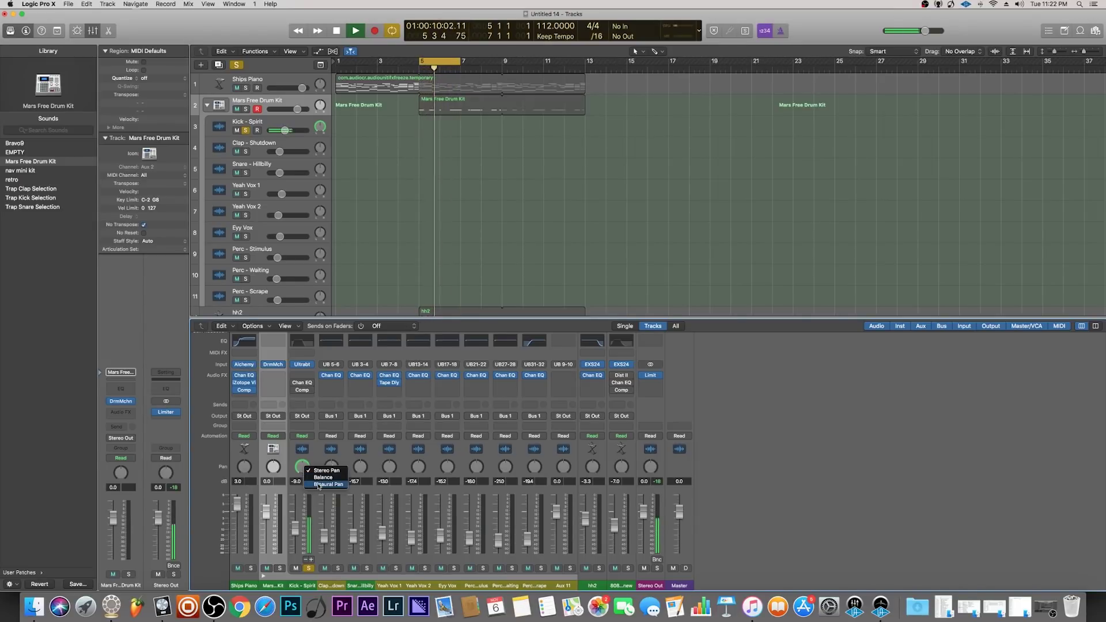
{"action": "left_click", "coordinate": [318, 485]}
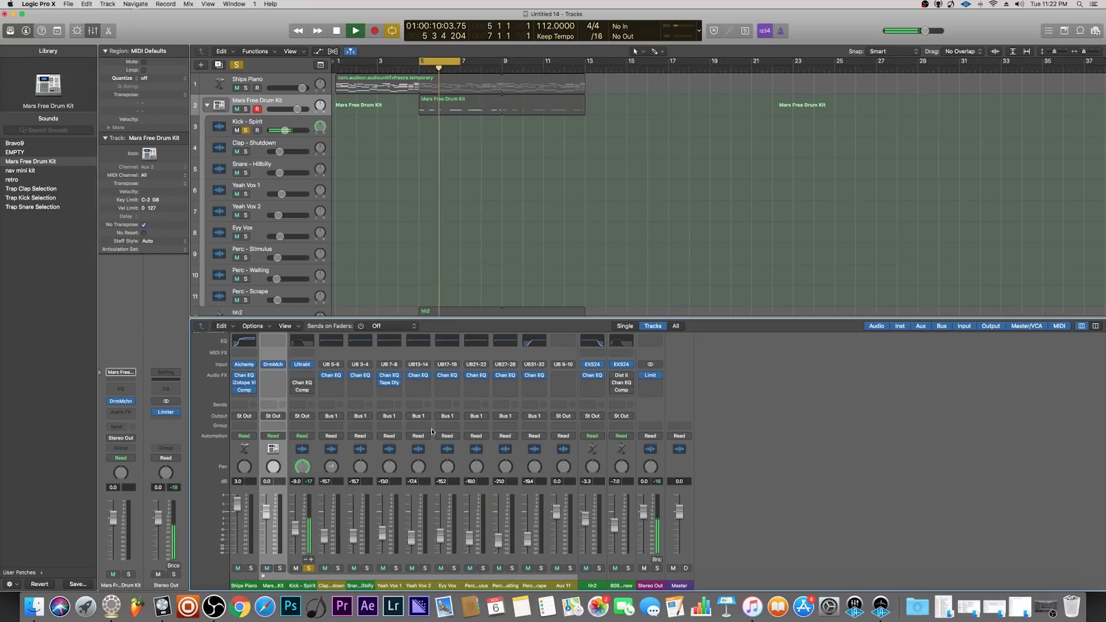
{"action": "double_click", "coordinate": [302, 467]}
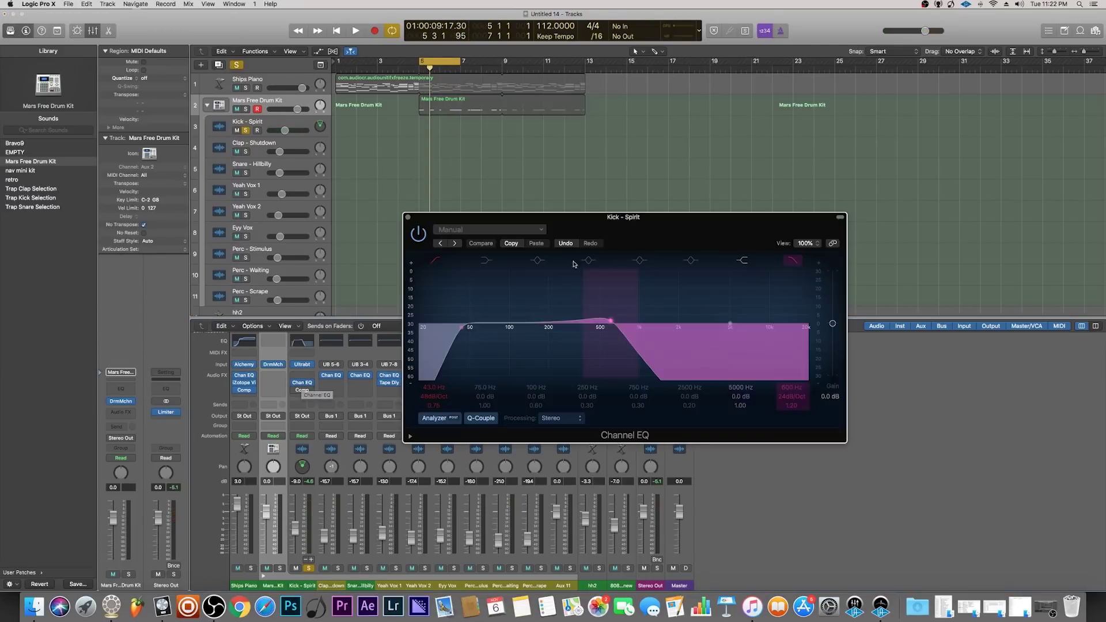
Lower the low cut in the kick's Channel EQ to 37.5 Hz and compare the sound with the EQ bypassed.
{"action": "left_click_drag", "start_coordinate": [611, 230], "coordinate": [628, 148]}
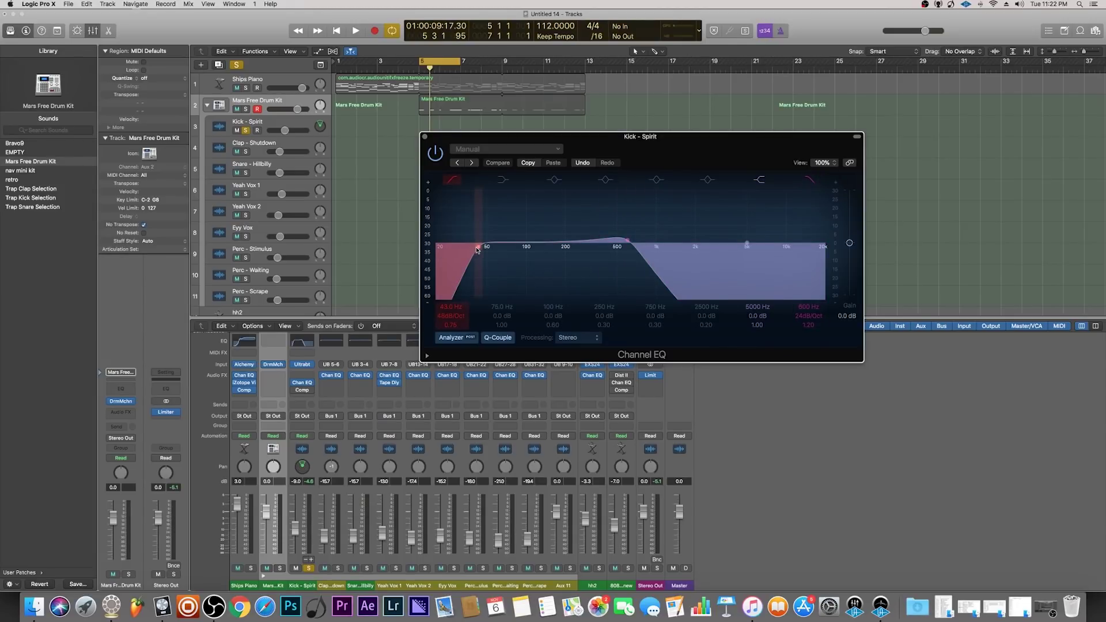
{"action": "left_click_drag", "start_coordinate": [477, 249], "coordinate": [470, 250]}
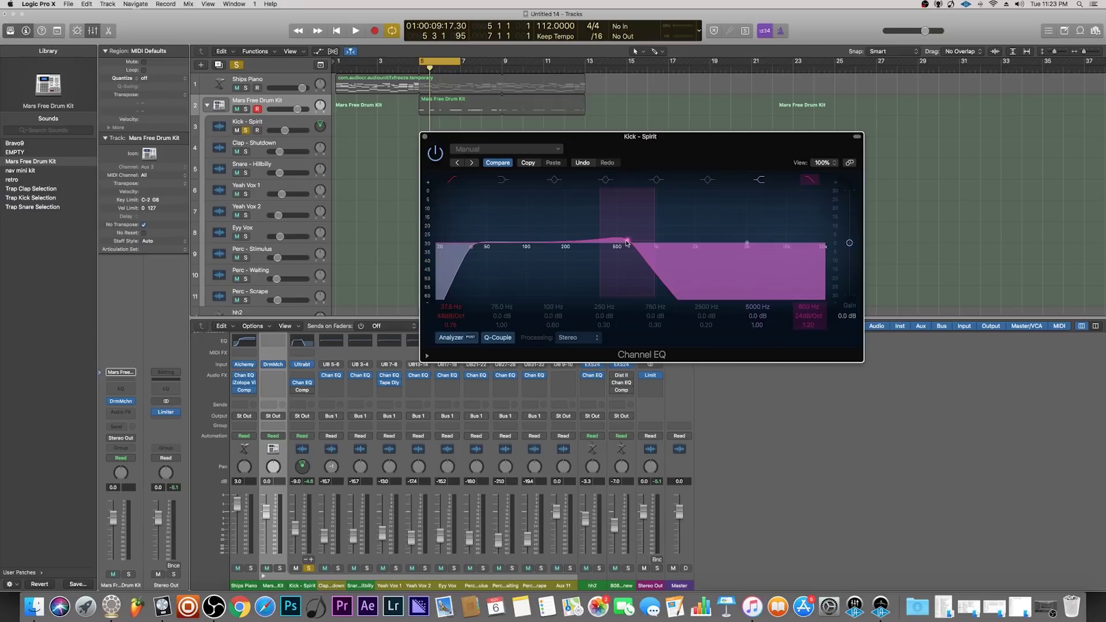
{"action": "key", "text": "space"}
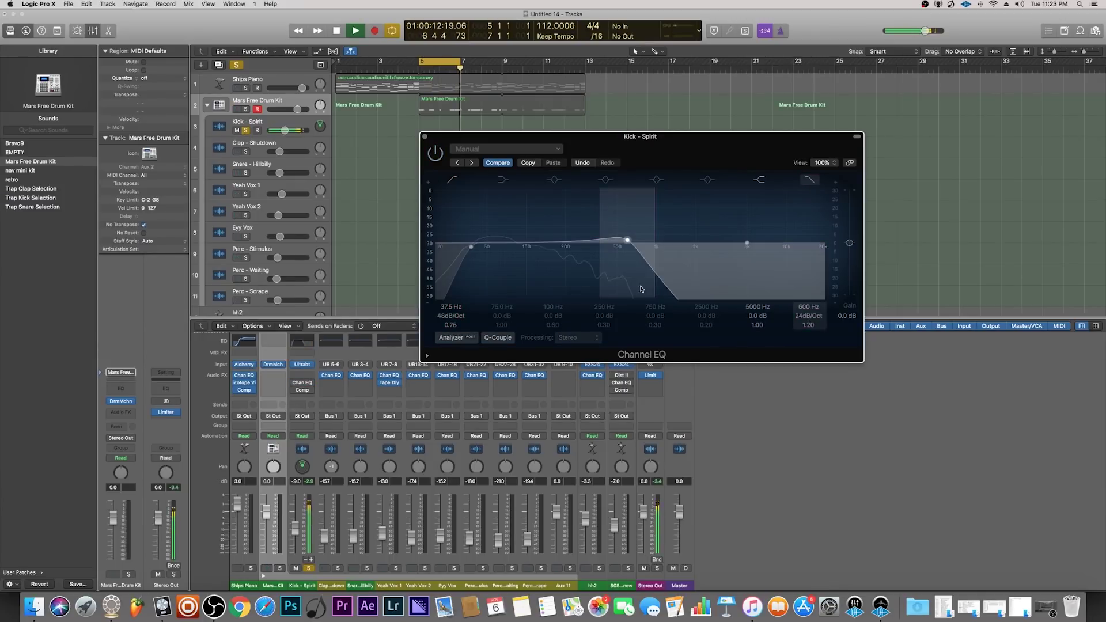
{"action": "left_click", "coordinate": [435, 153]}
{"action": "left_click", "coordinate": [434, 154]}
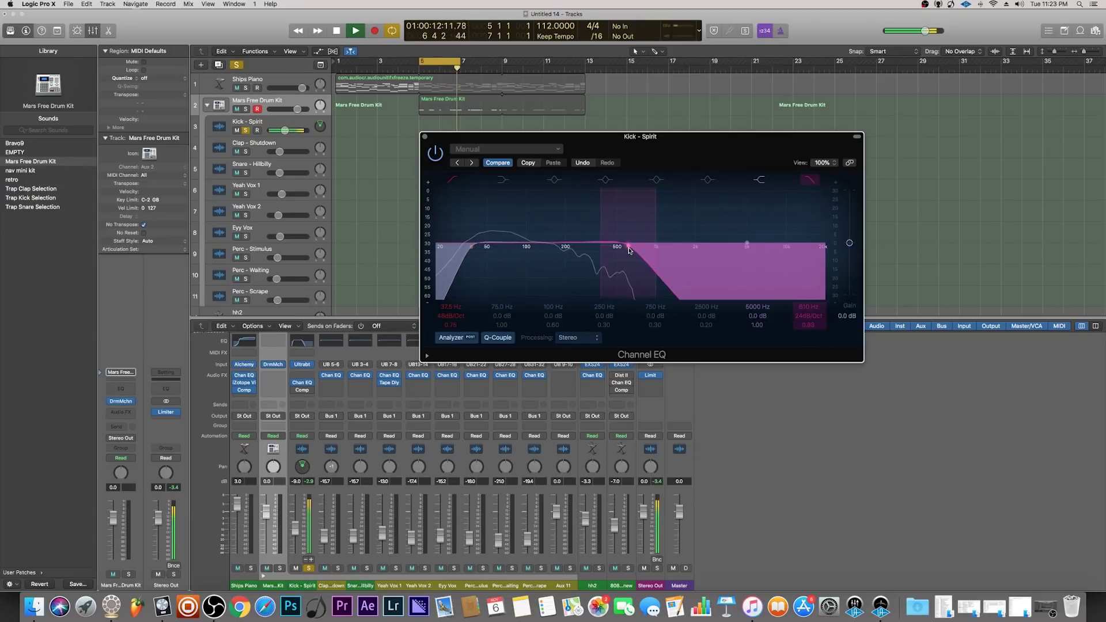
Set the Q of the kick EQ's 600 Hz high cut to 1.10 during playback and close the EQ.
{"action": "mouse_move", "coordinate": [629, 246]}
{"action": "left_mouse_down"}
{"action": "mouse_move", "coordinate": [630, 255]}
{"action": "mouse_move", "coordinate": [627, 246]}
{"action": "left_mouse_up"}
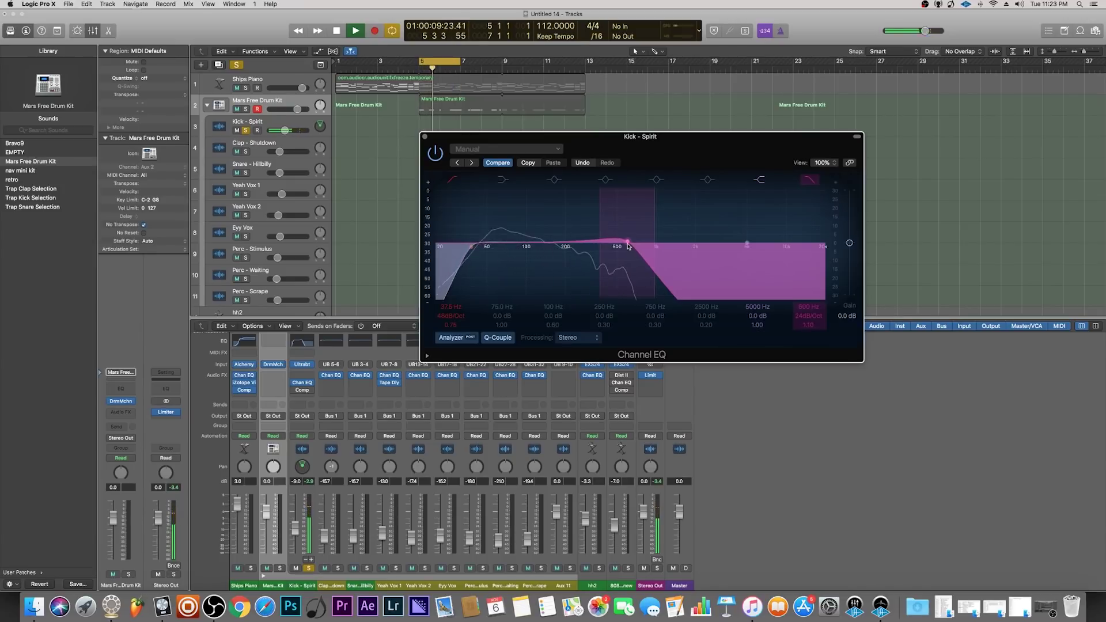
{"action": "left_click_drag", "start_coordinate": [628, 246], "coordinate": [628, 247]}
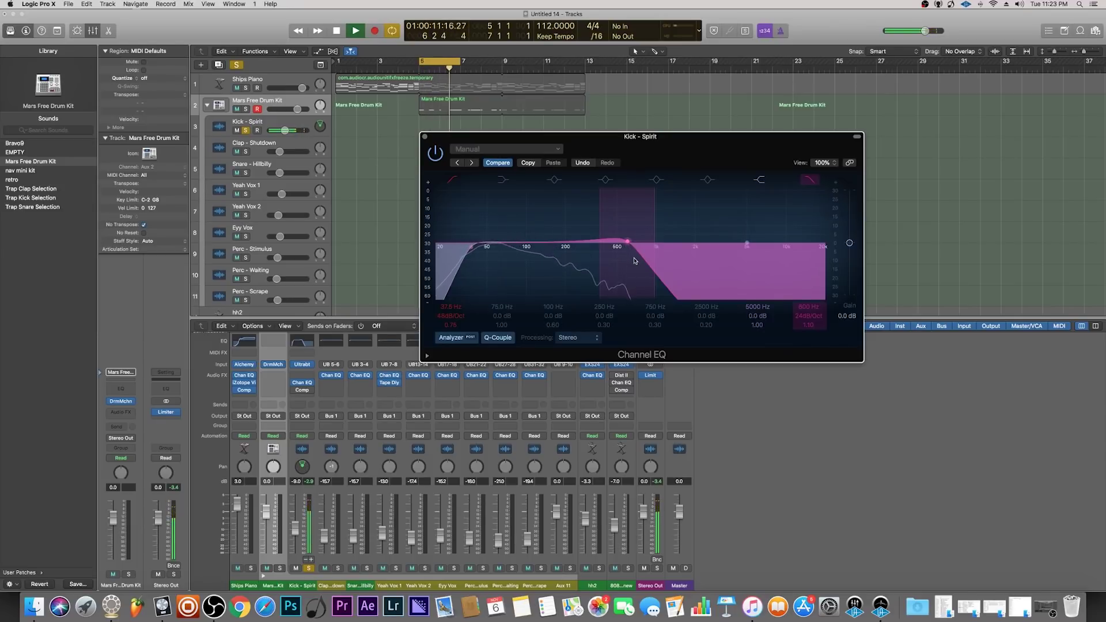
{"action": "key", "text": "space"}
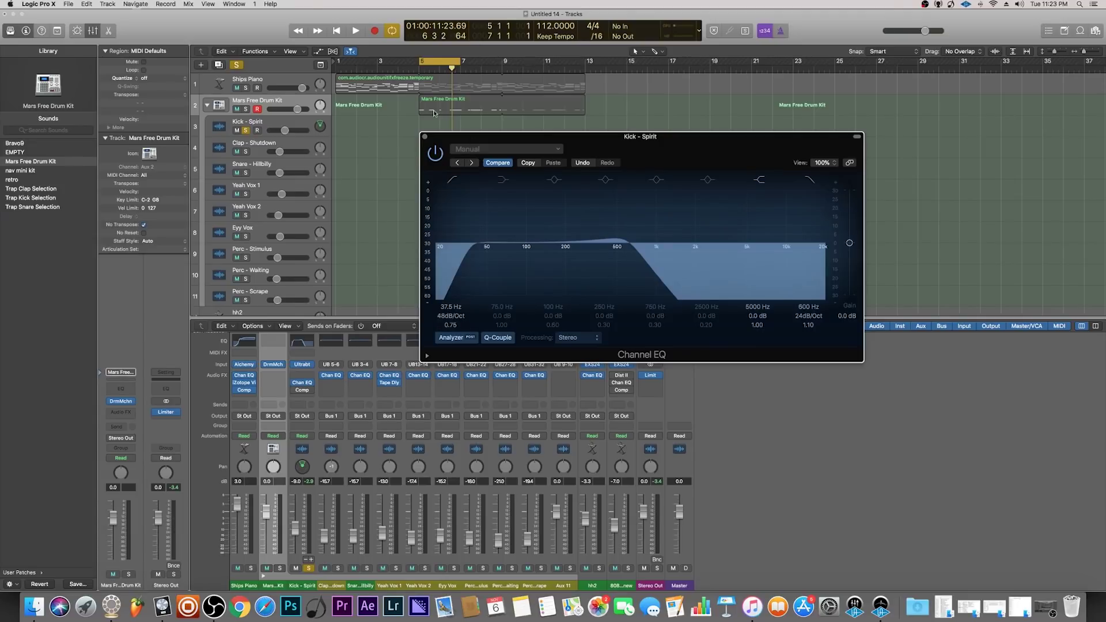
{"action": "left_click", "coordinate": [426, 138]}
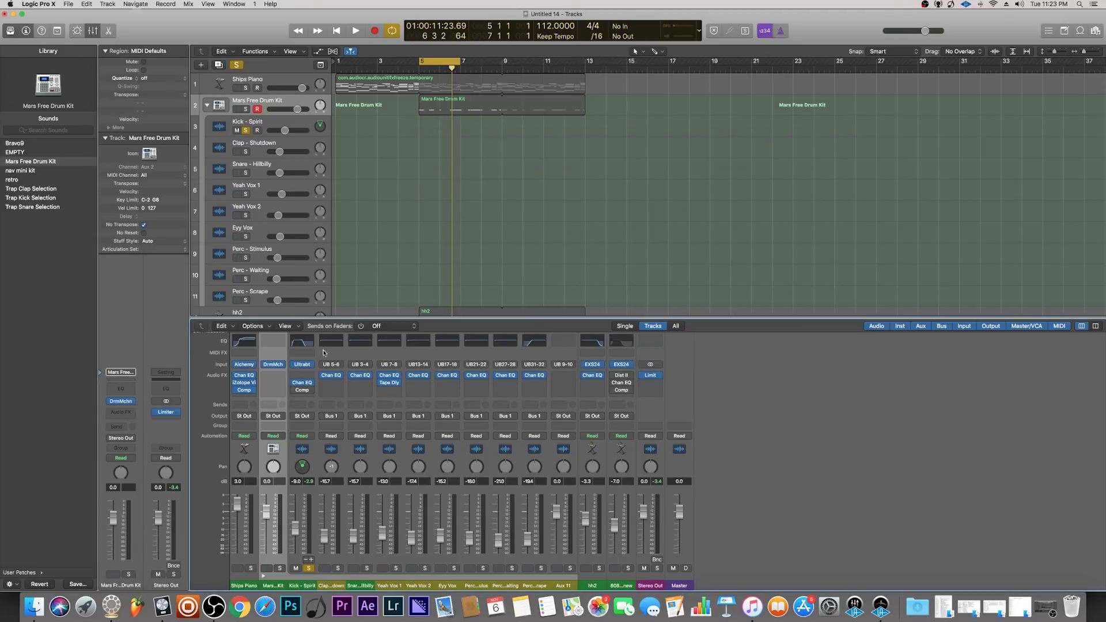
Insert a second Compressor on the Kick - Spirit channel and load the Type R Kick Drum preset from the drum settings.
{"action": "left_click", "coordinate": [297, 392]}
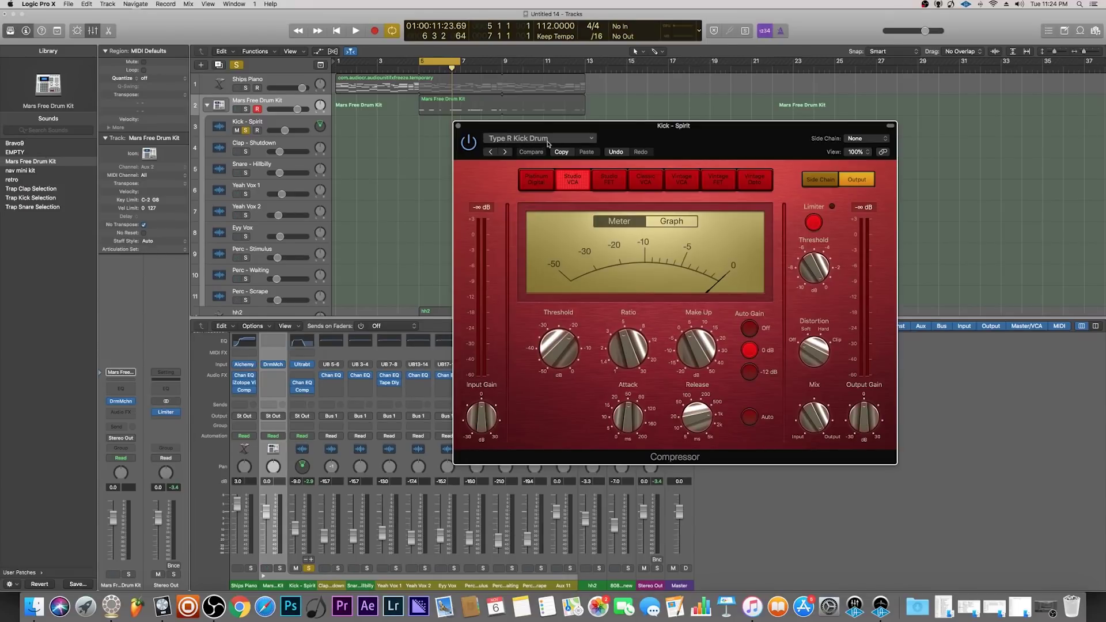
{"action": "left_click", "coordinate": [310, 396]}
{"action": "mouse_move", "coordinate": [326, 477]}
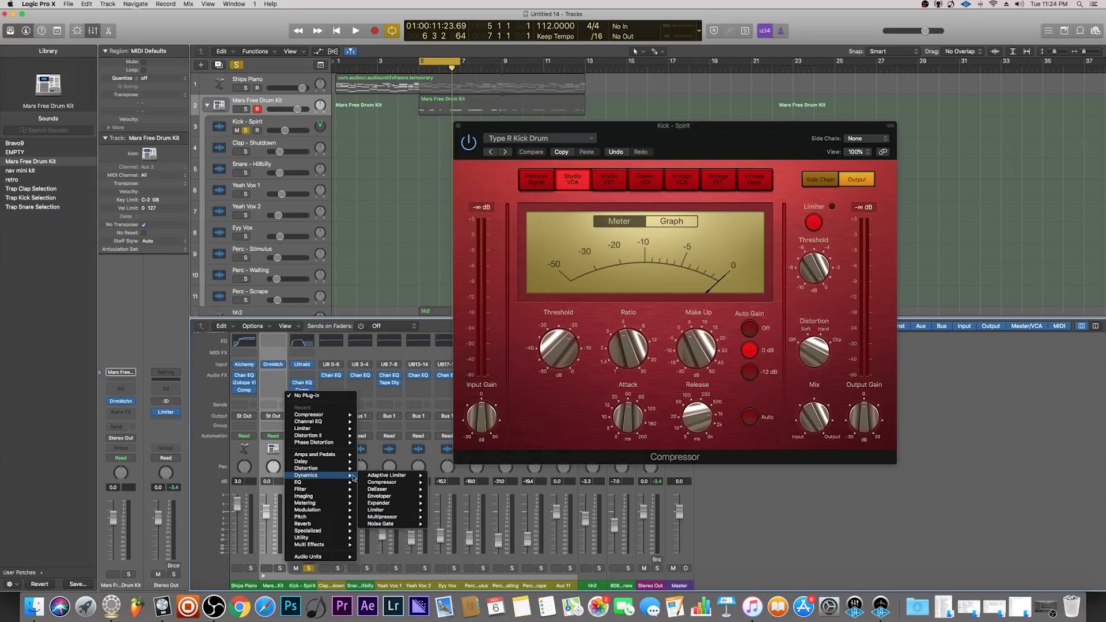
{"action": "mouse_move", "coordinate": [403, 483]}
{"action": "left_click", "coordinate": [445, 484]}
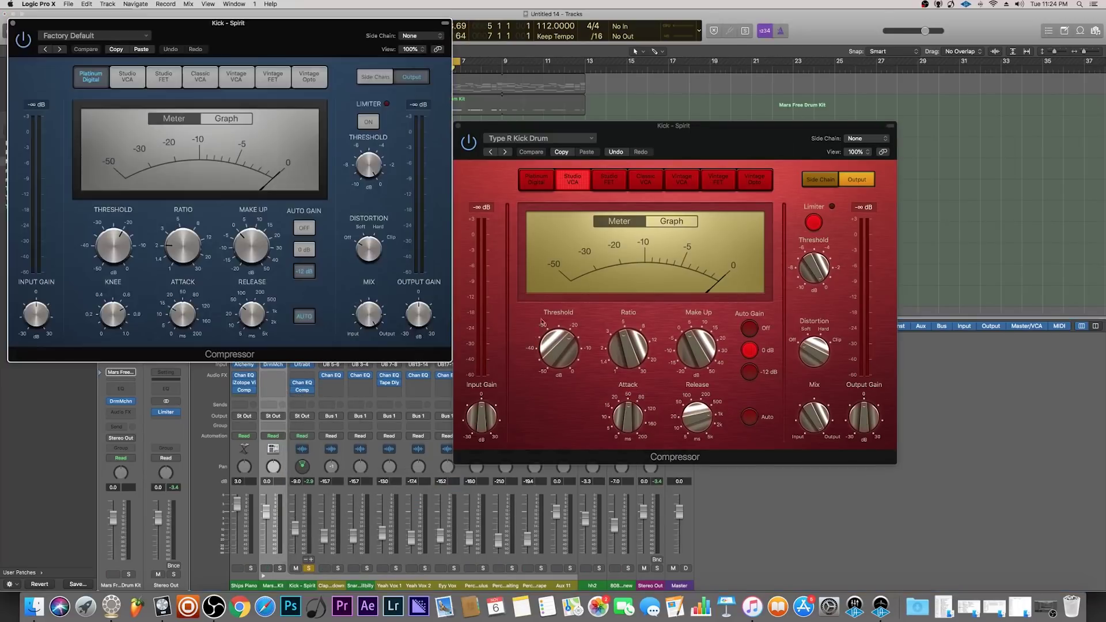
{"action": "left_click", "coordinate": [92, 35]}
{"action": "mouse_move", "coordinate": [168, 210]}
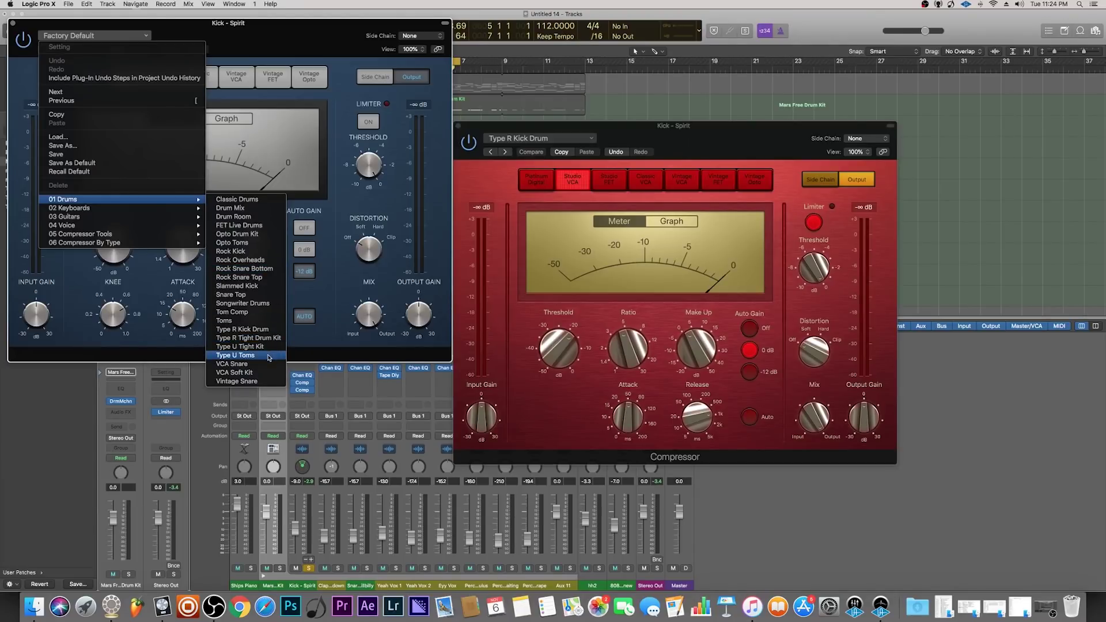
{"action": "left_click", "coordinate": [252, 329]}
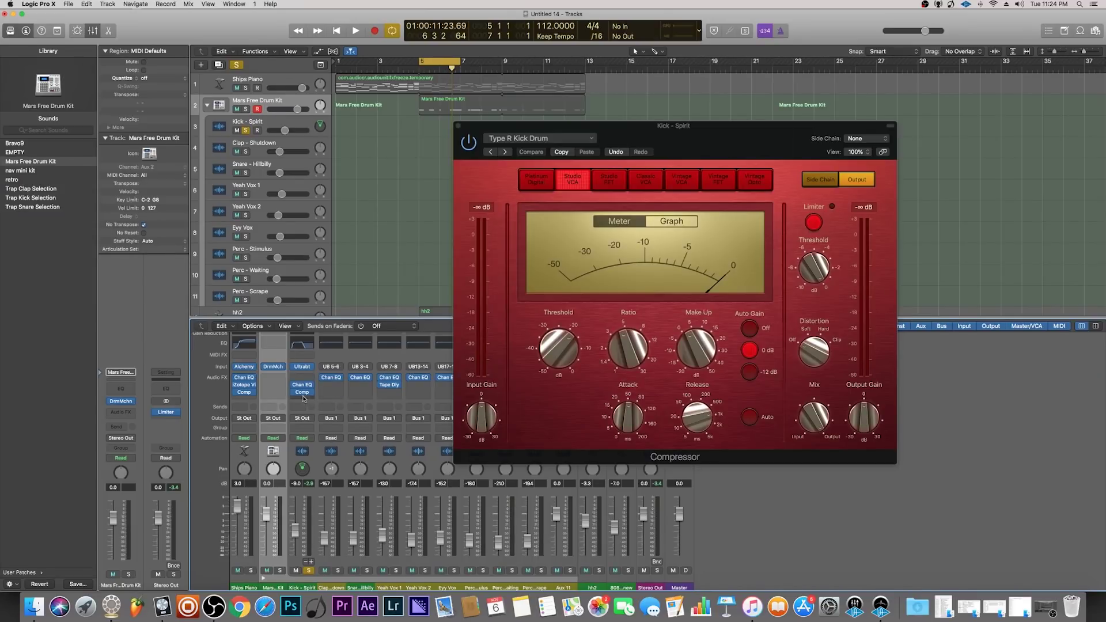
Reopen the original Compressor on the Kick - Spirit channel and move its window clear of the kick's channel strip.
{"action": "mouse_move", "coordinate": [303, 397]}
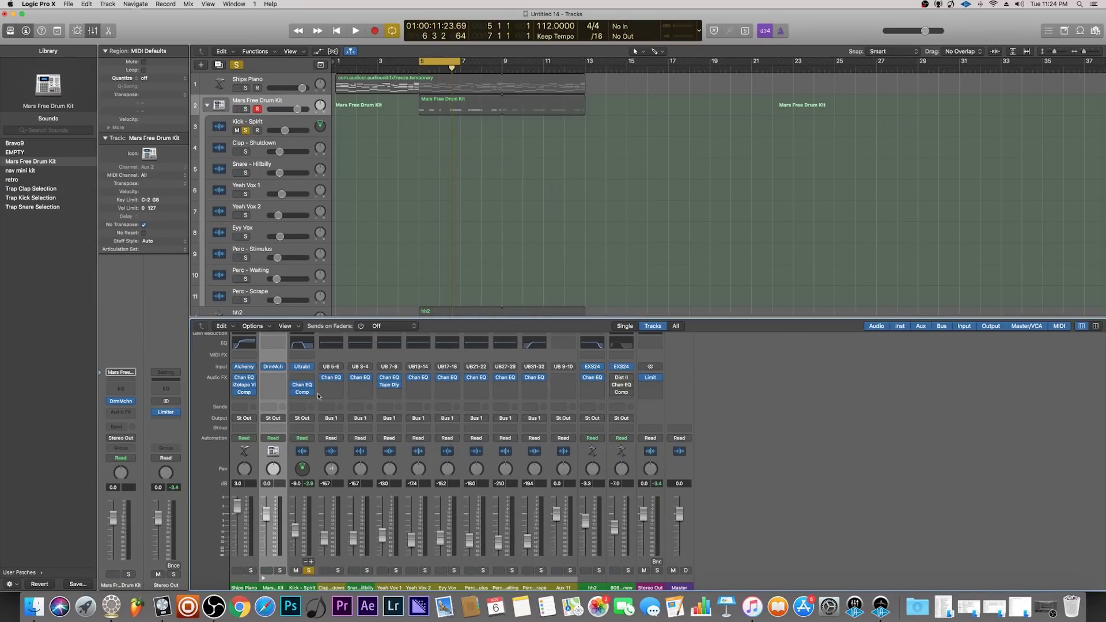
{"action": "left_click", "coordinate": [302, 392]}
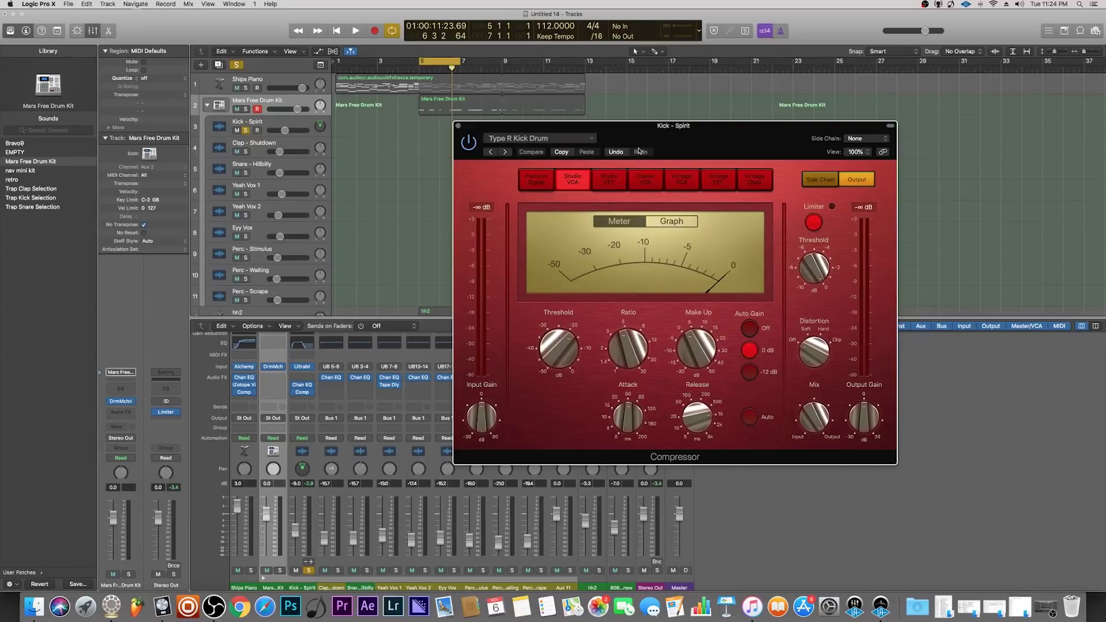
{"action": "left_click_drag", "start_coordinate": [666, 150], "coordinate": [639, 167]}
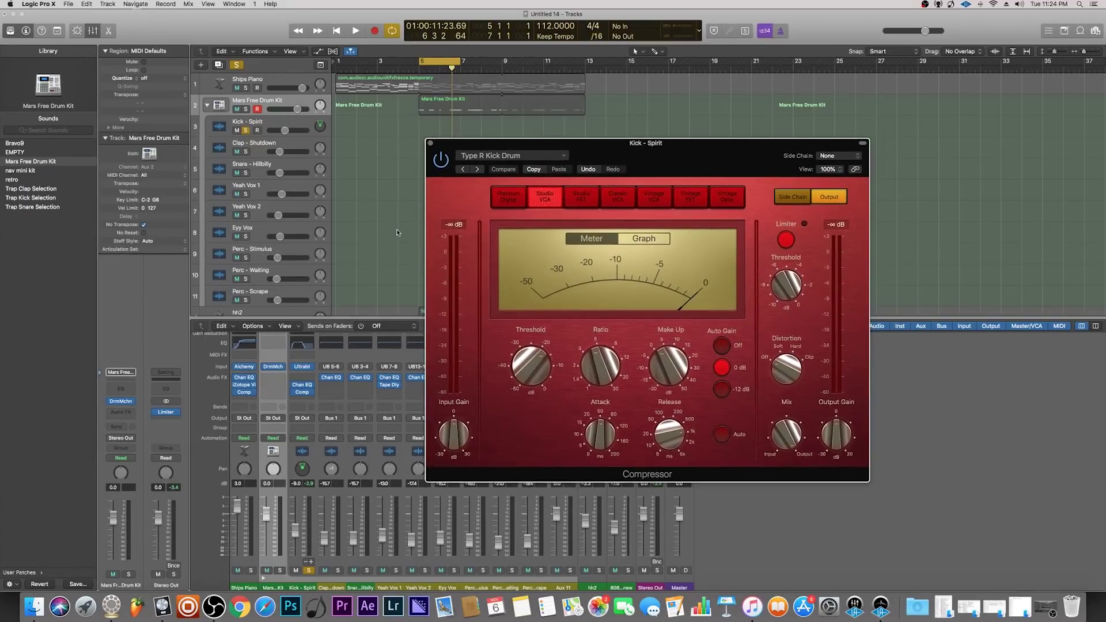
Take the Kick - Spirit channel out of solo and lower its volume fader.
{"action": "scroll", "coordinate": [397, 232], "scroll_direction": "down", "scroll_amount": 5}
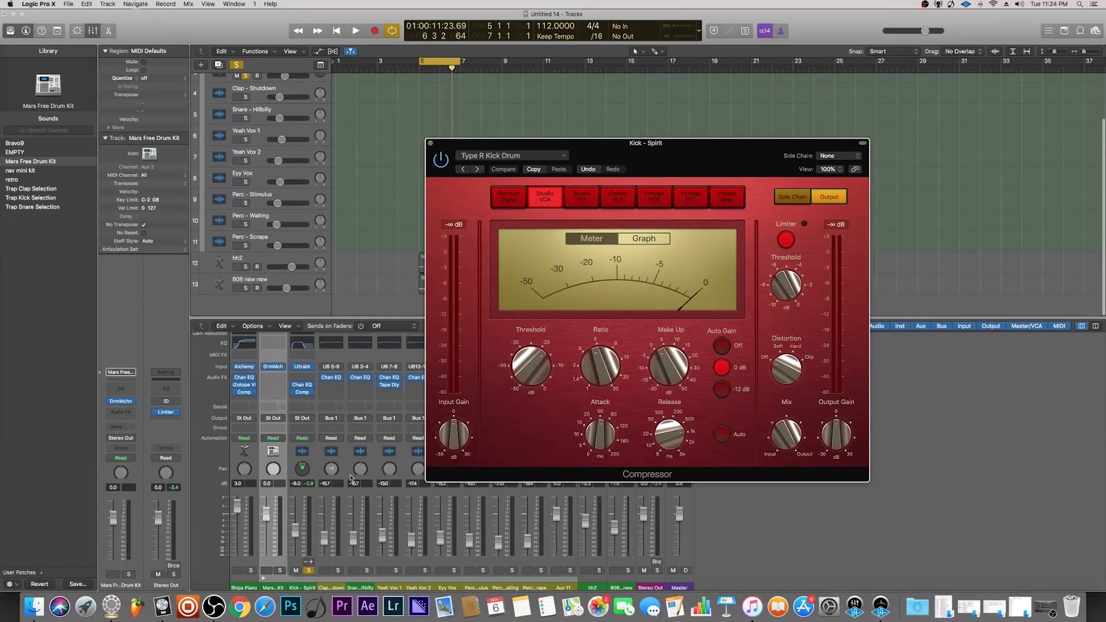
{"action": "left_click", "coordinate": [308, 572]}
{"action": "left_click_drag", "start_coordinate": [295, 529], "coordinate": [295, 536]}
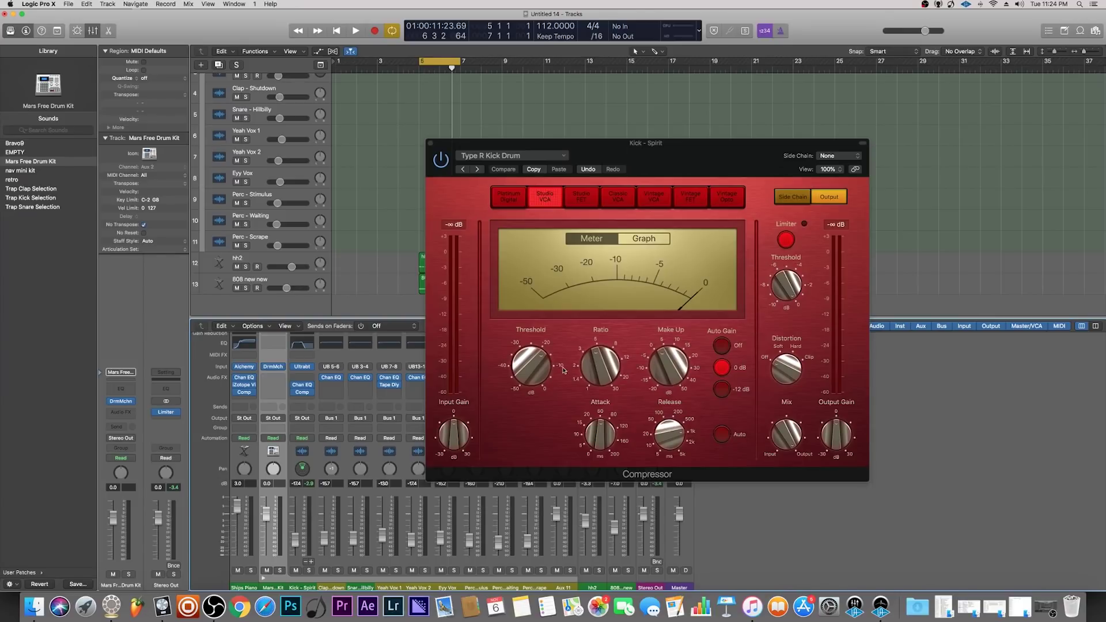
Adjust the kick Compressor's threshold while the full beat plays and switch off its limiter.
{"action": "key", "text": "space"}
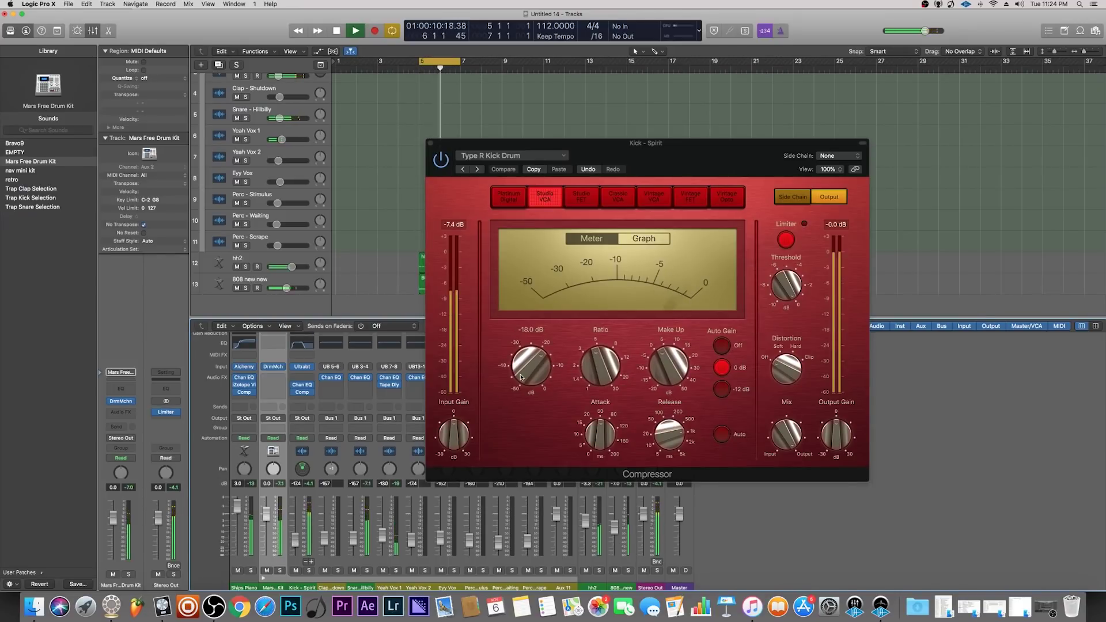
{"action": "left_click_drag", "start_coordinate": [521, 376], "coordinate": [528, 318]}
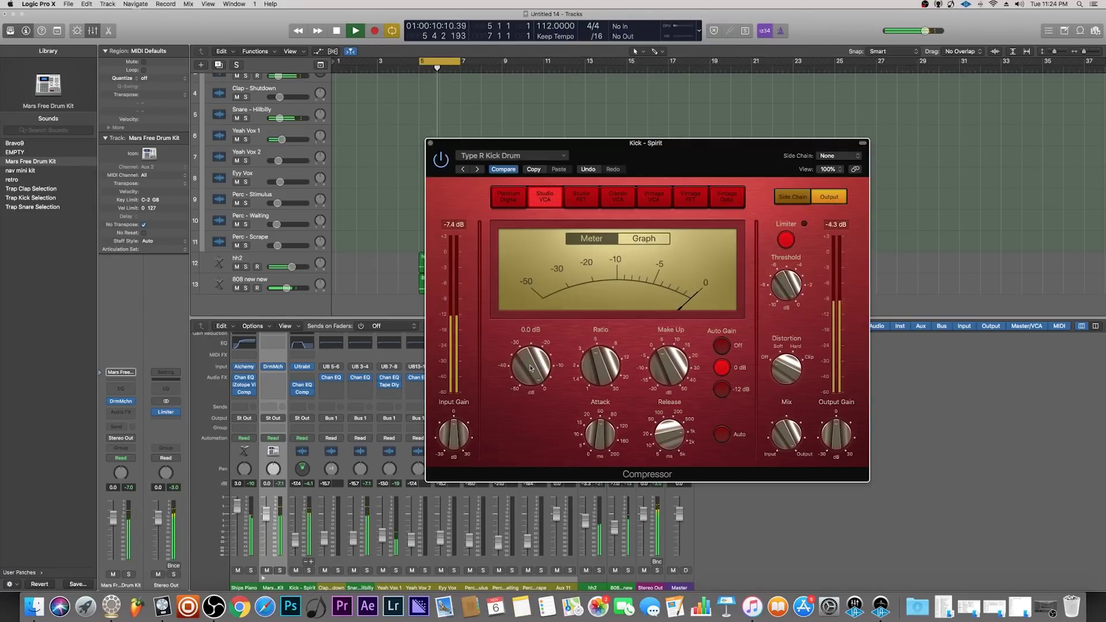
{"action": "left_click_drag", "start_coordinate": [530, 367], "coordinate": [550, 438]}
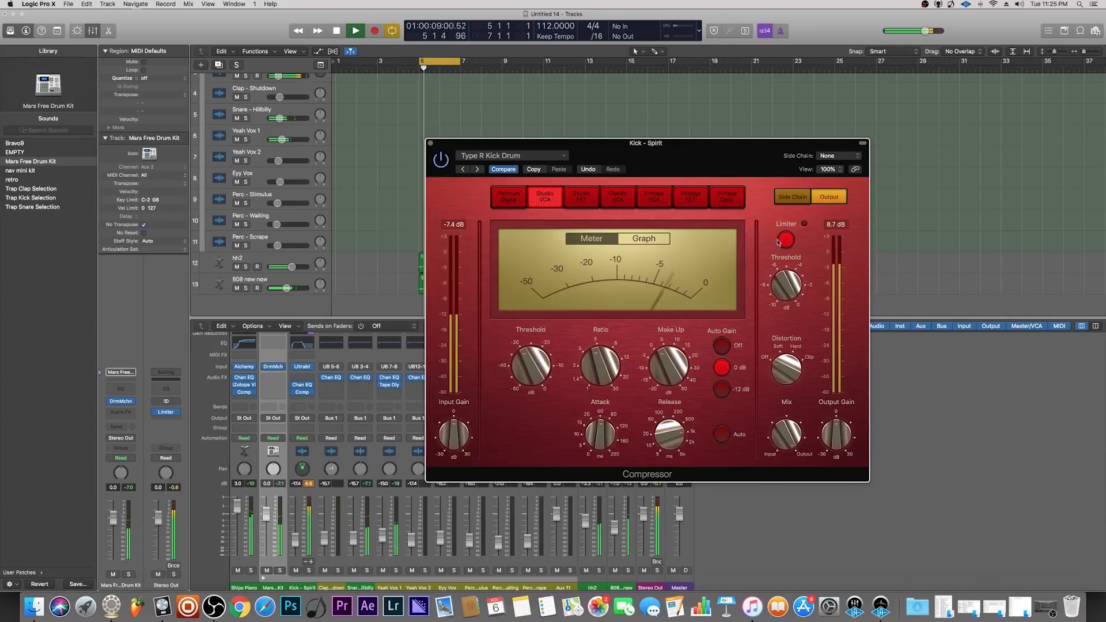
{"action": "left_click", "coordinate": [786, 239]}
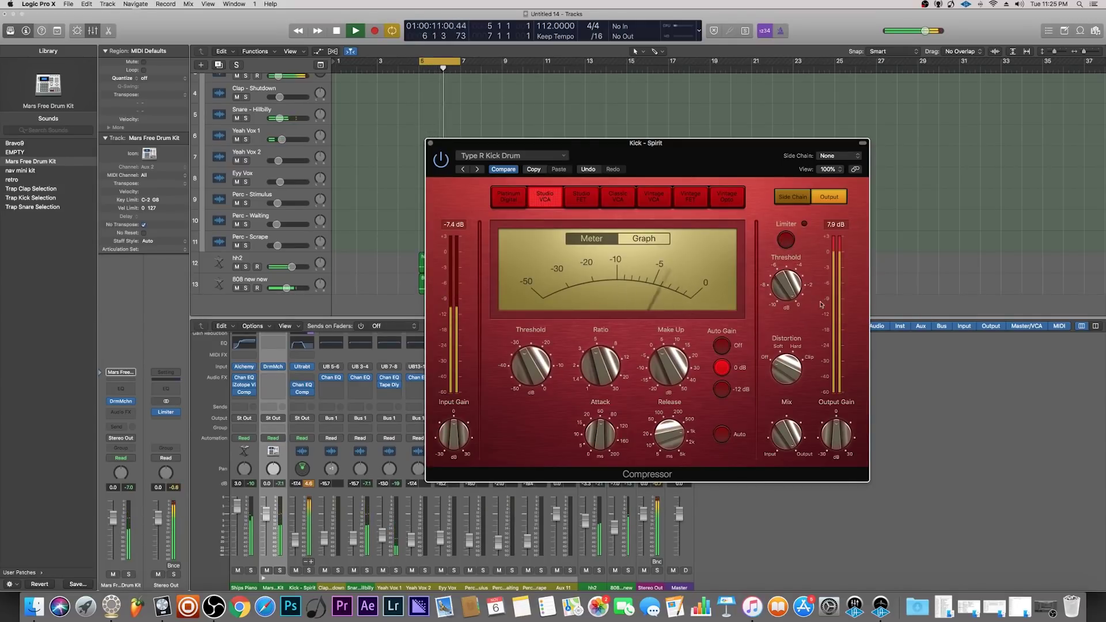
Compare the kick Compressor with its limiter on and off, clearing the channel's peak reading between tries, and leave the limiter on.
{"action": "left_click", "coordinate": [792, 246]}
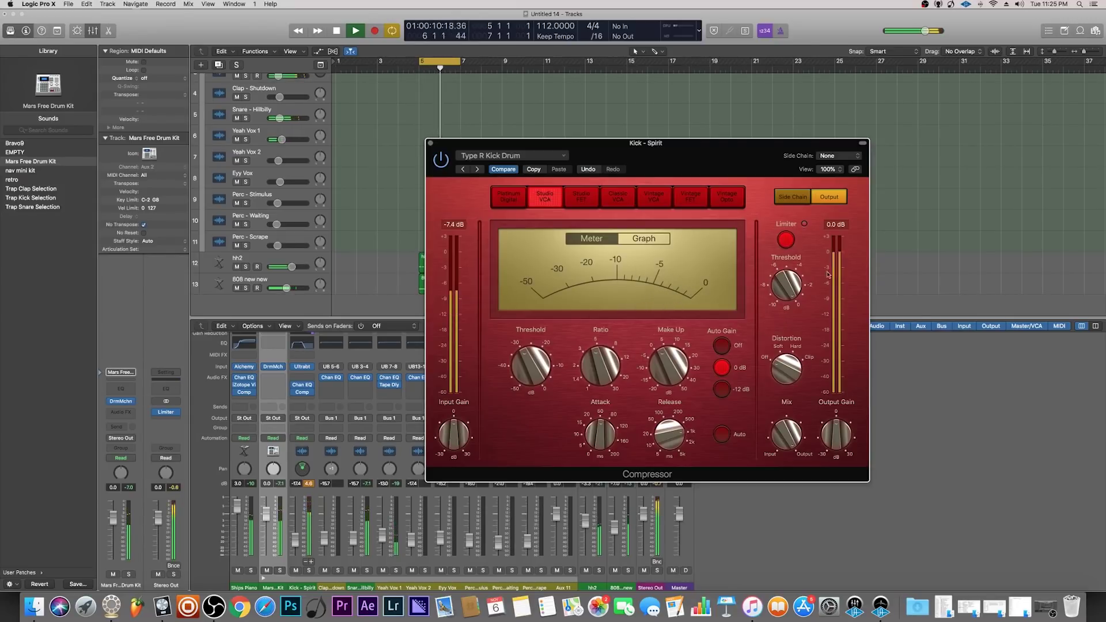
{"action": "left_click", "coordinate": [308, 485]}
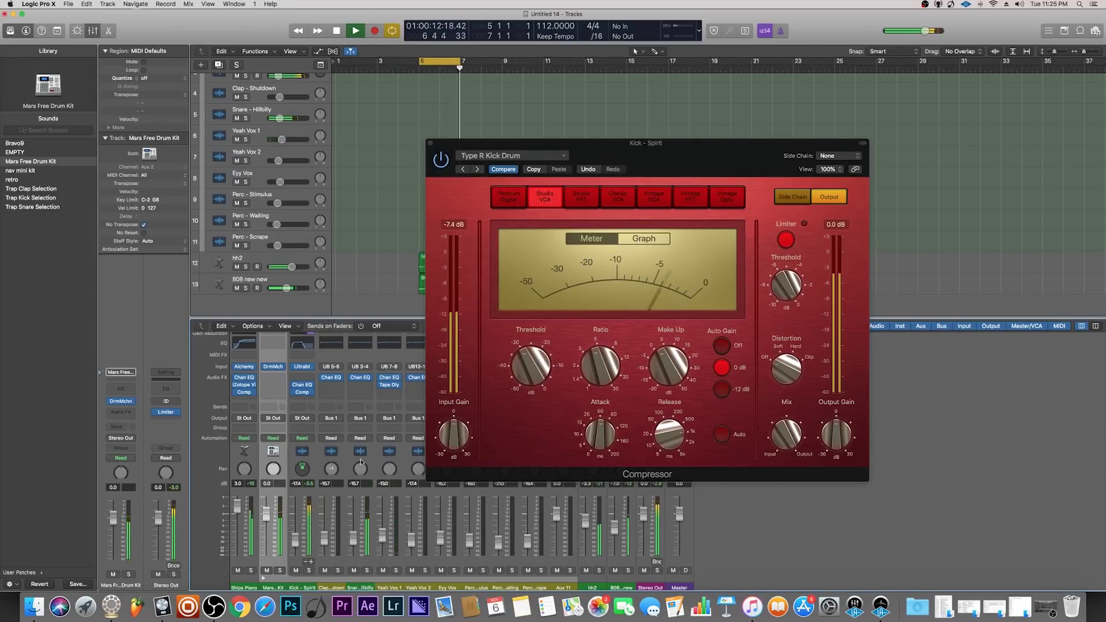
{"action": "left_click", "coordinate": [785, 240]}
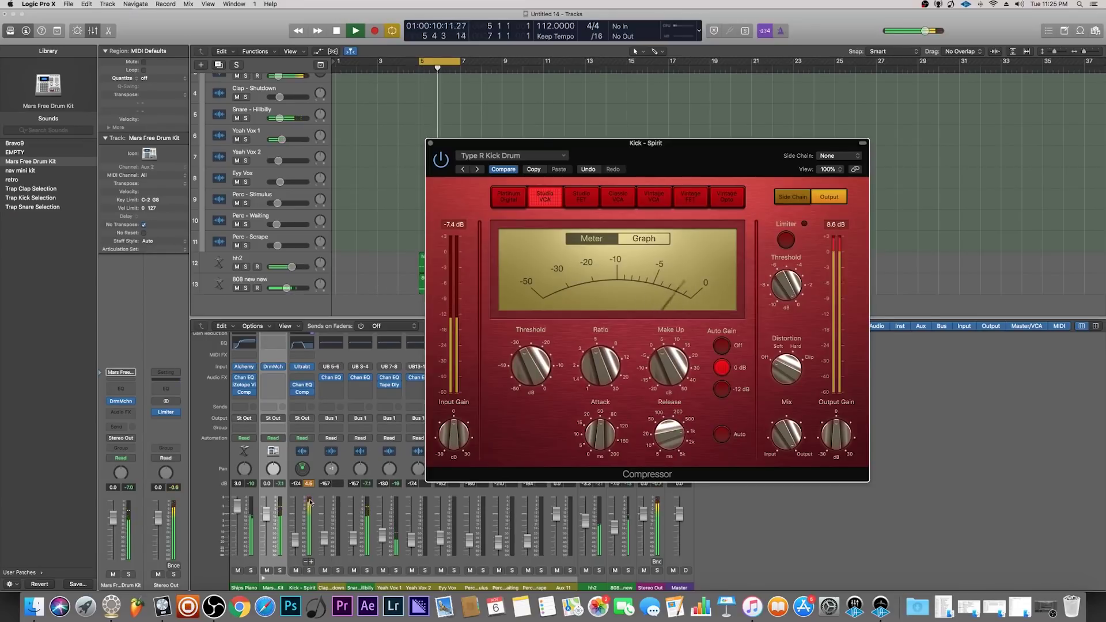
{"action": "left_click", "coordinate": [309, 484]}
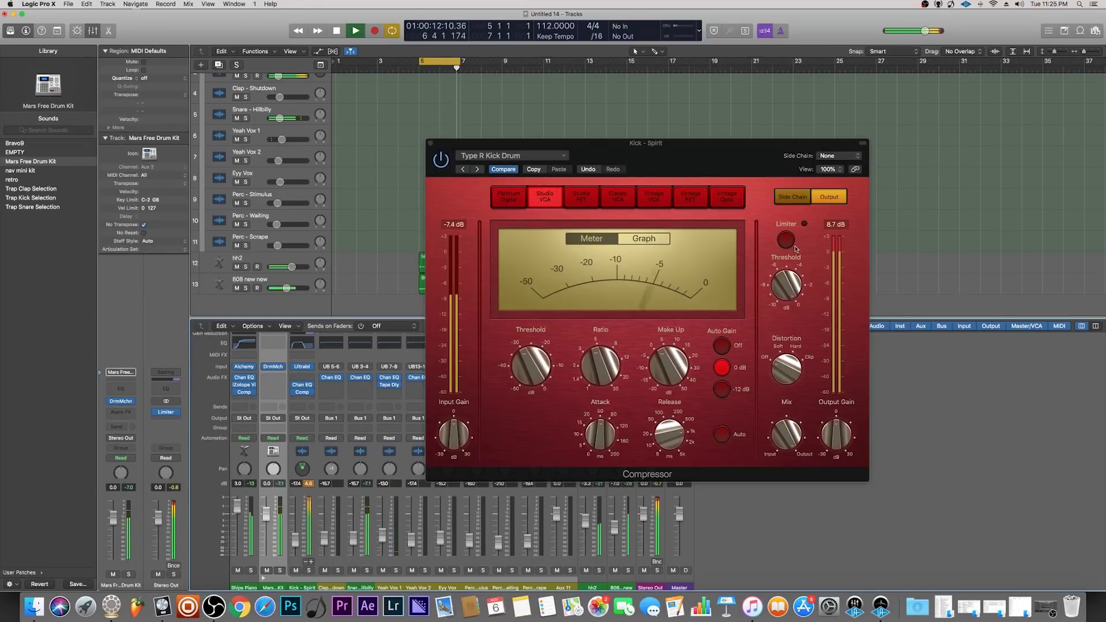
{"action": "left_click", "coordinate": [792, 242]}
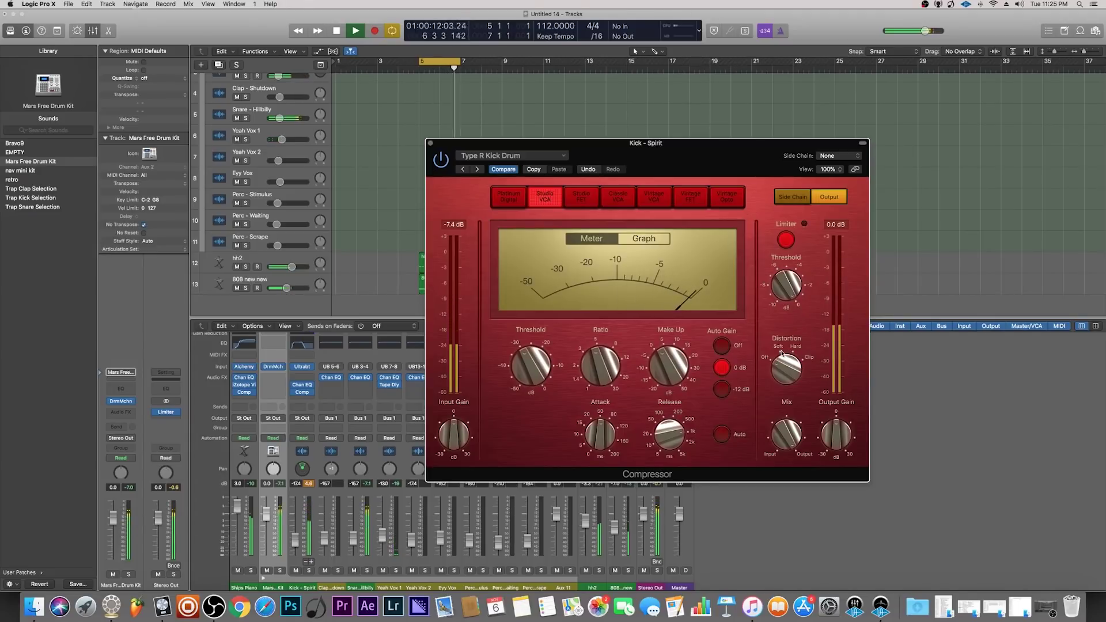
Close the kick Compressor, stop playback and clear the Kick - Spirit channel's peak reading.
{"action": "left_click", "coordinate": [430, 144]}
{"action": "key", "text": "space"}
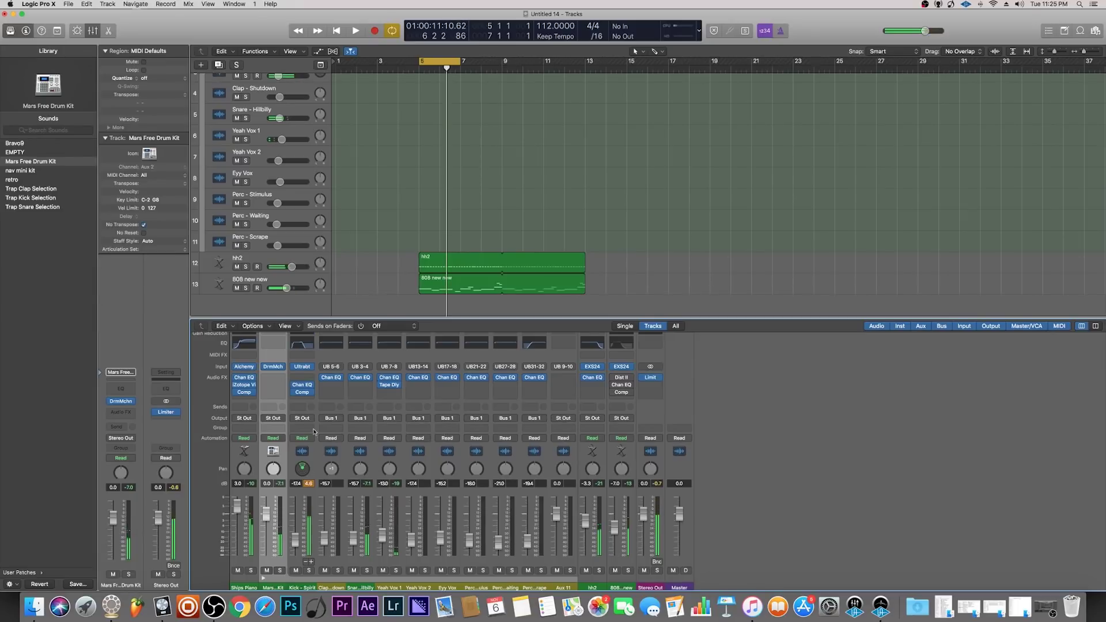
{"action": "left_click", "coordinate": [309, 483]}
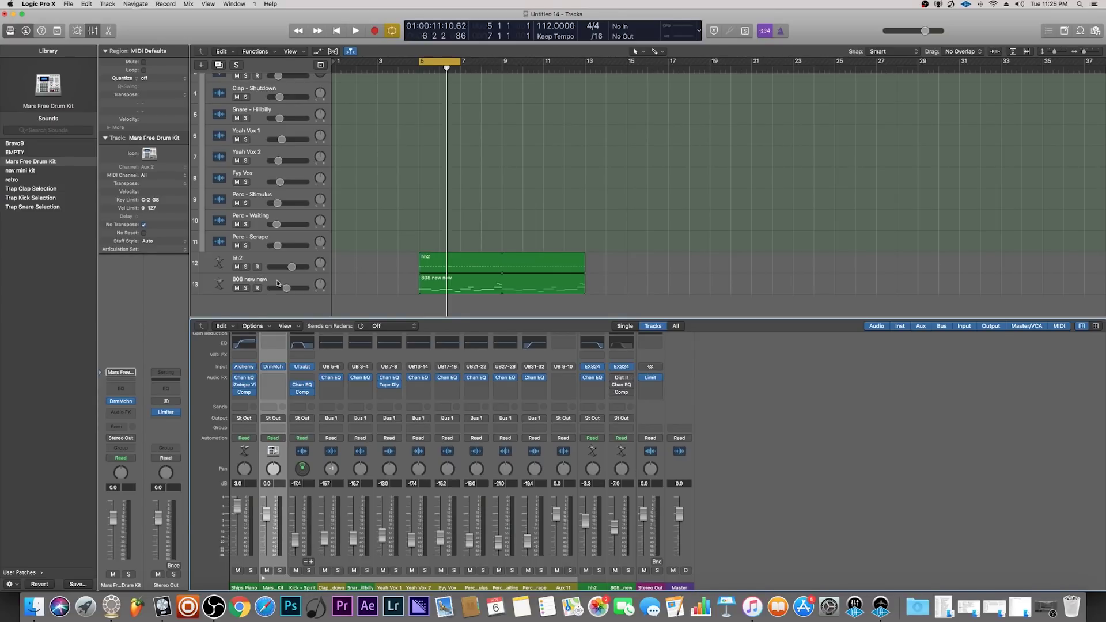
Solo the 808 new new track and listen to it with its effects bypassed.
{"action": "left_click", "coordinate": [246, 289]}
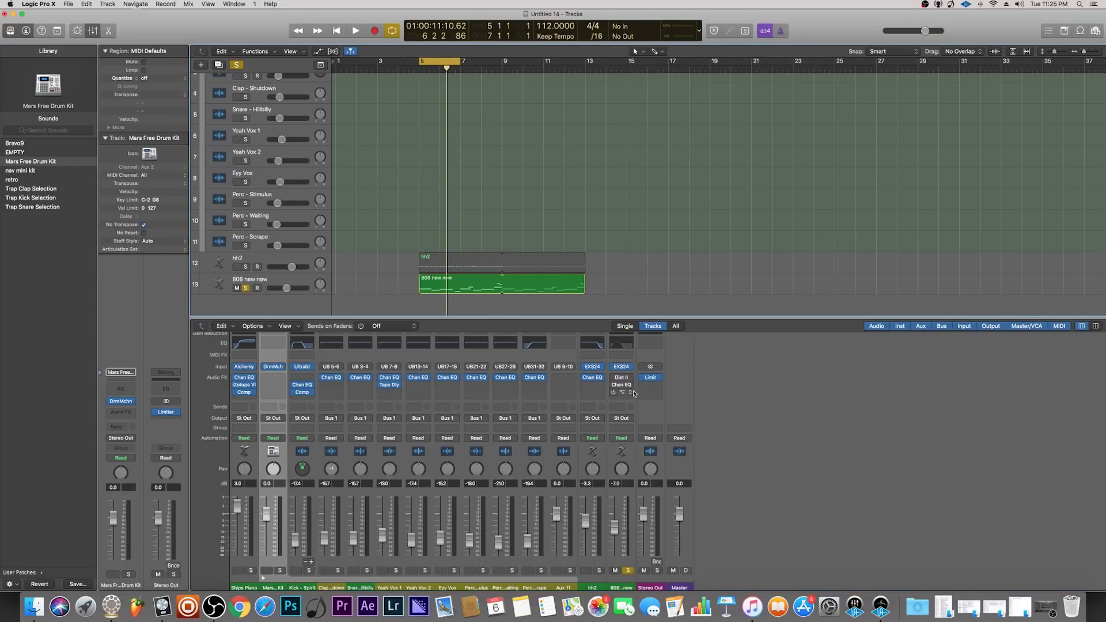
{"action": "key", "text": "space"}
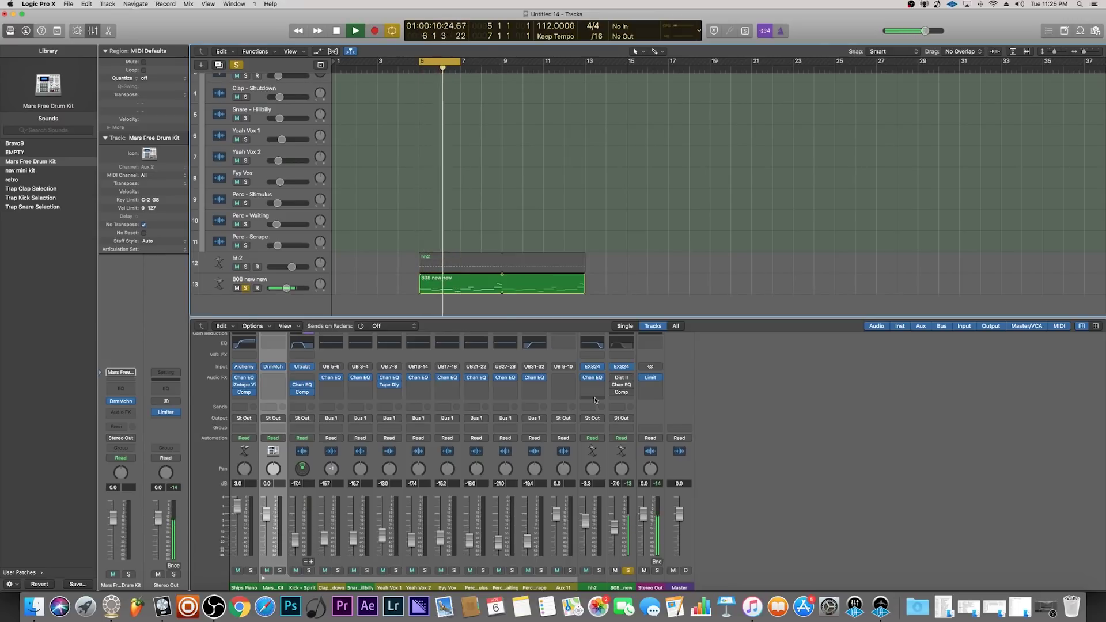
{"action": "key", "text": "space"}
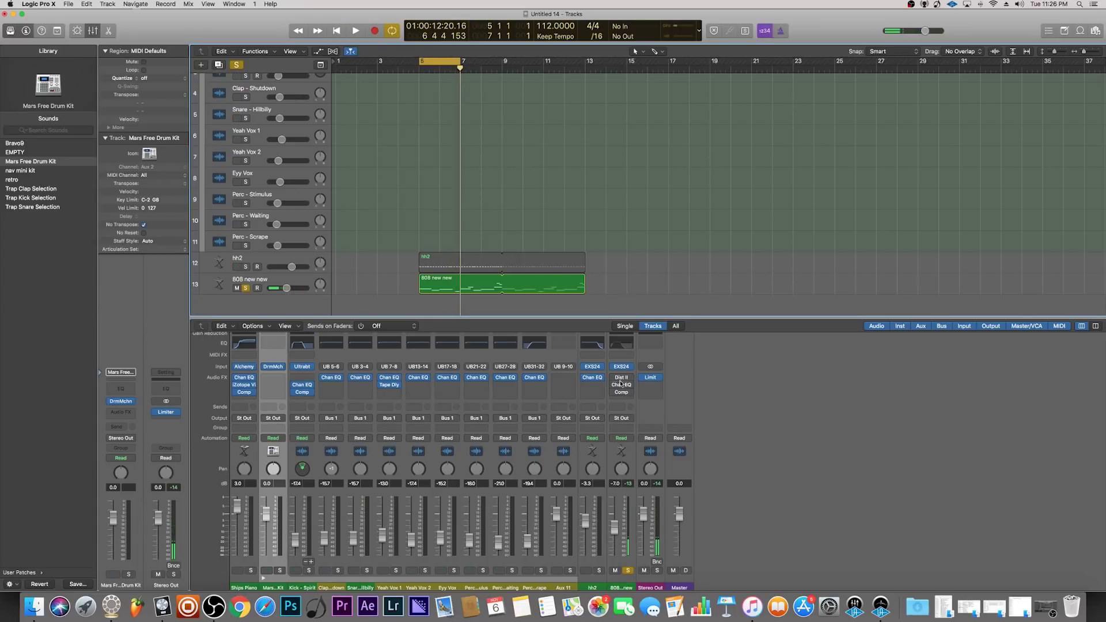
Switch on and open Distortion II on the 808 new new channel, and locate its mono version among the distortion plug-ins.
{"action": "mouse_move", "coordinate": [614, 381]}
{"action": "left_click", "coordinate": [622, 380]}
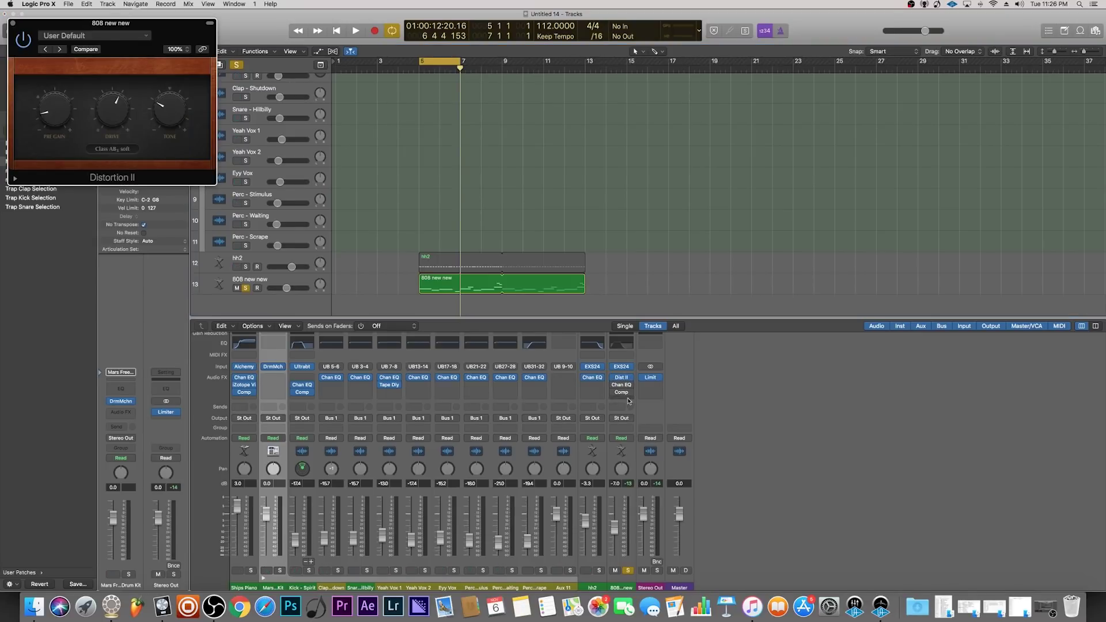
{"action": "left_click", "coordinate": [628, 400]}
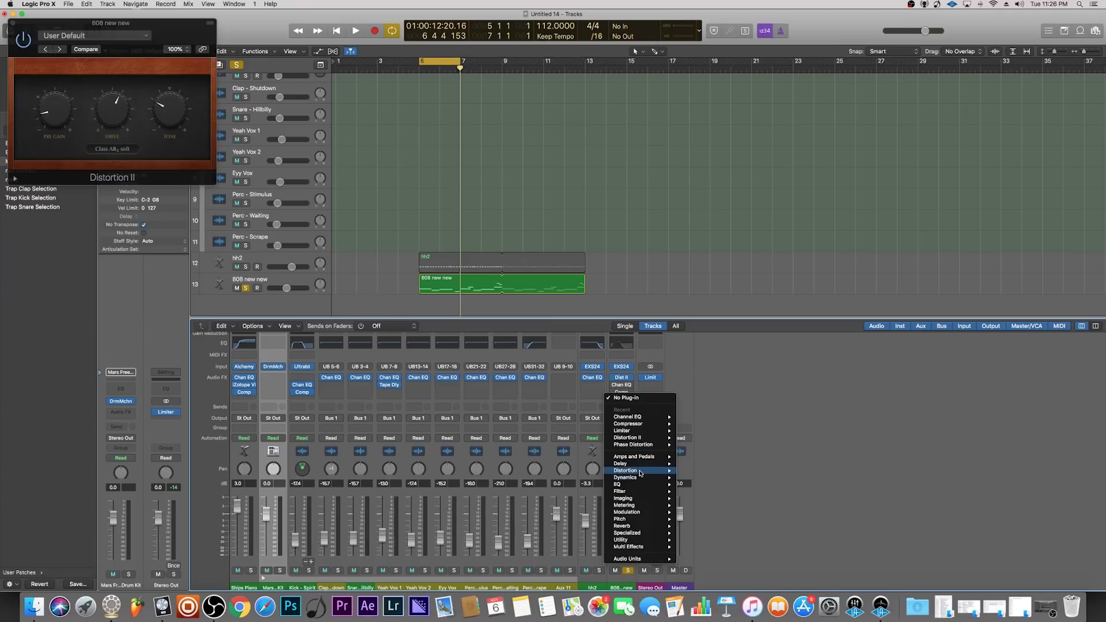
{"action": "mouse_move", "coordinate": [639, 471]}
{"action": "mouse_move", "coordinate": [713, 492]}
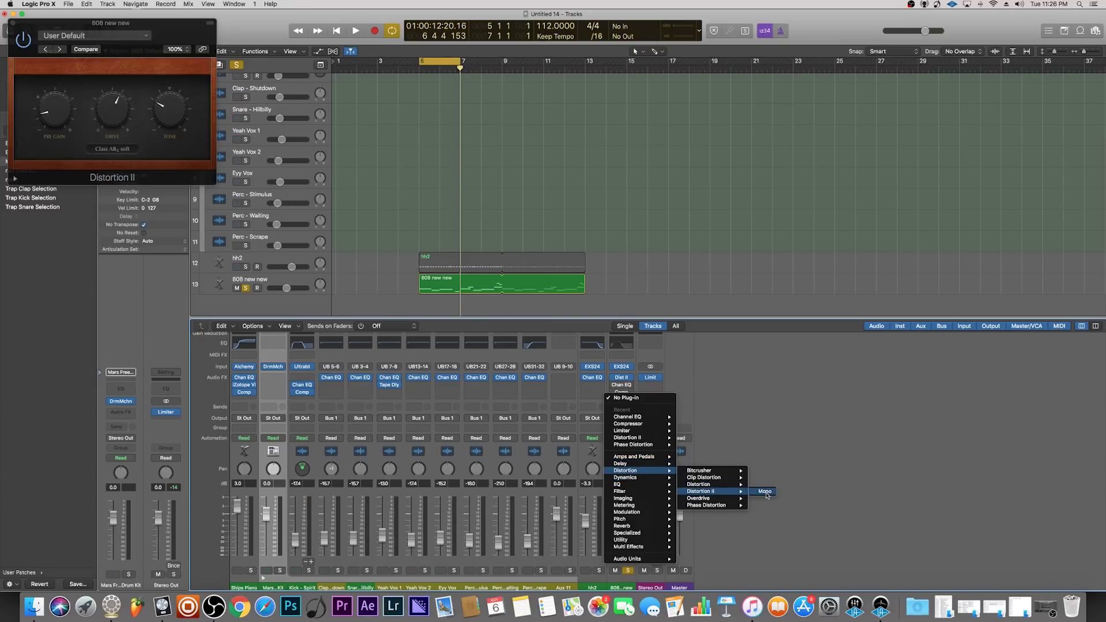
{"action": "left_click", "coordinate": [774, 458]}
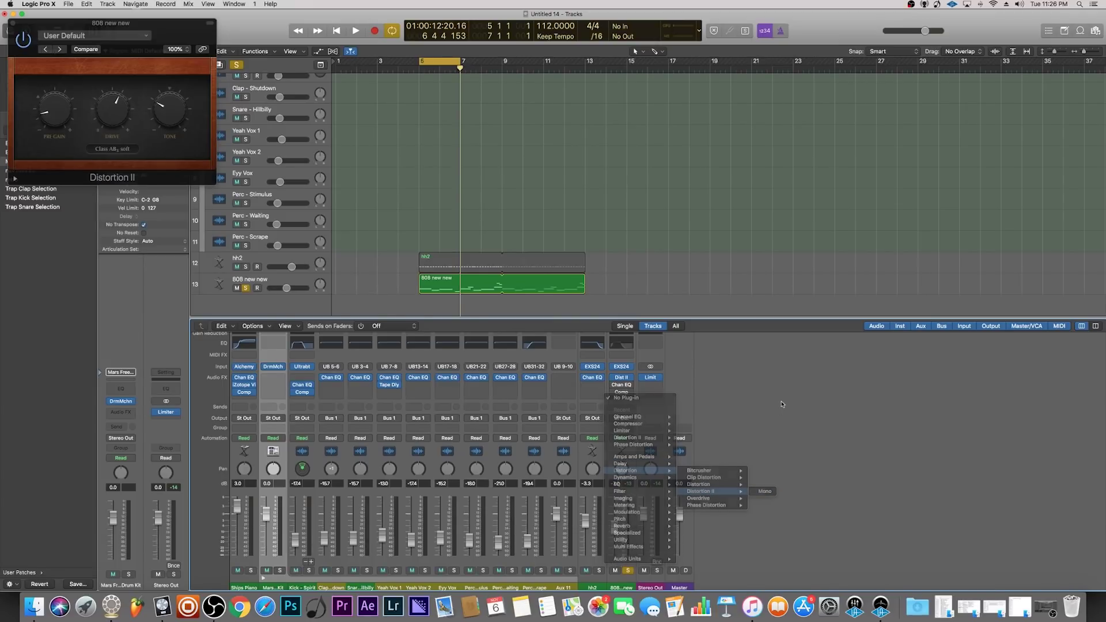
Add a new track below 808 new new to look at the EXS24 sampler's mono and stereo options, and delete that track.
{"action": "left_click", "coordinate": [277, 281]}
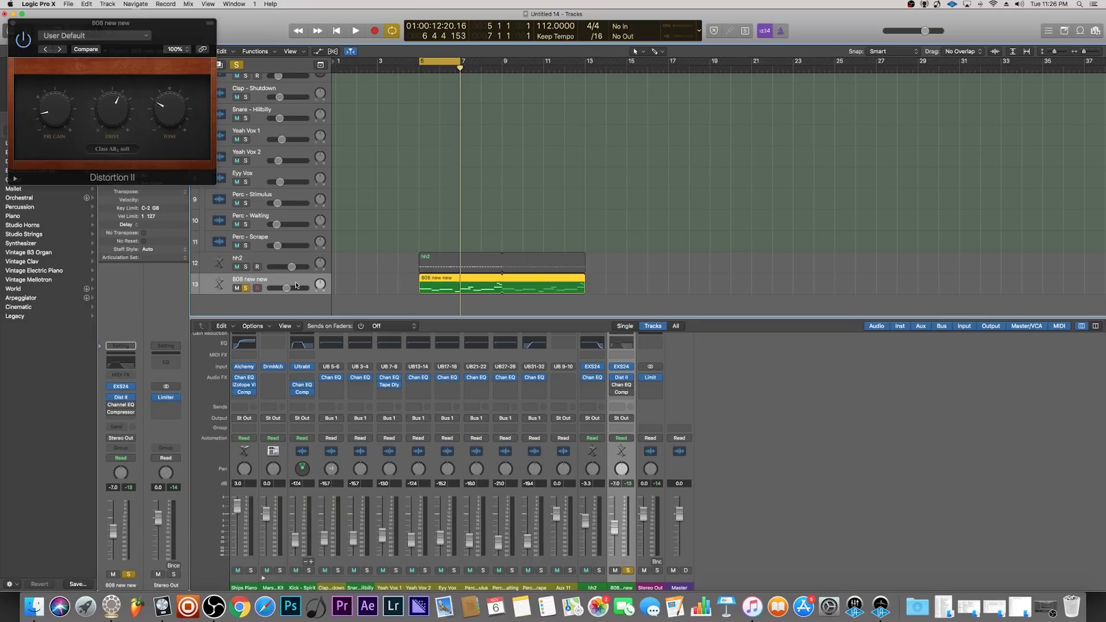
{"action": "left_click", "coordinate": [11, 23]}
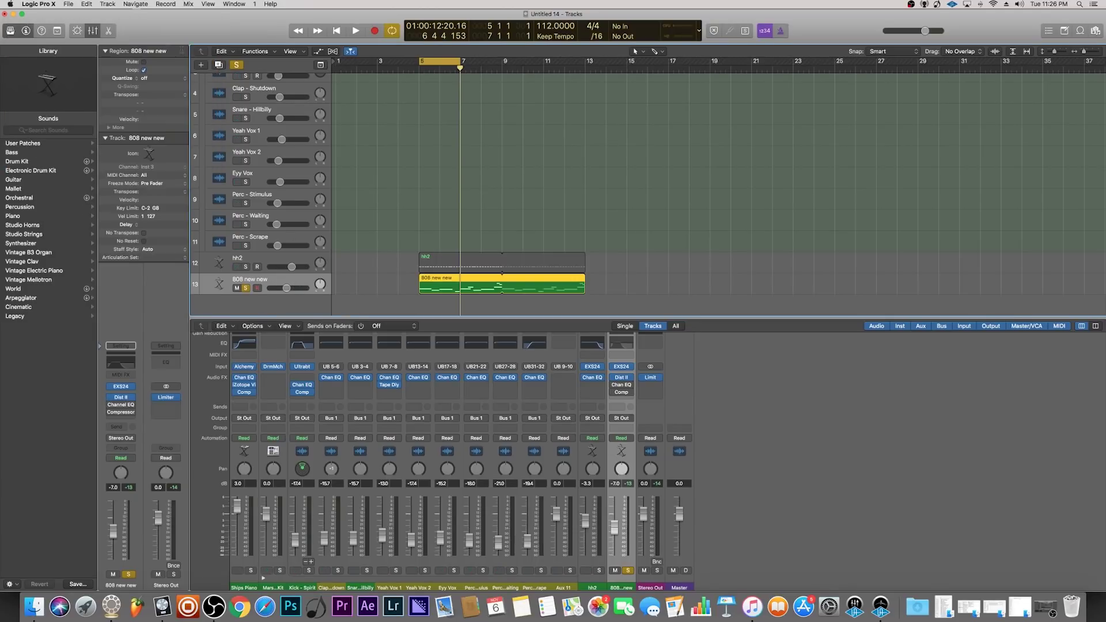
{"action": "left_click", "coordinate": [201, 64]}
{"action": "left_click", "coordinate": [662, 151]}
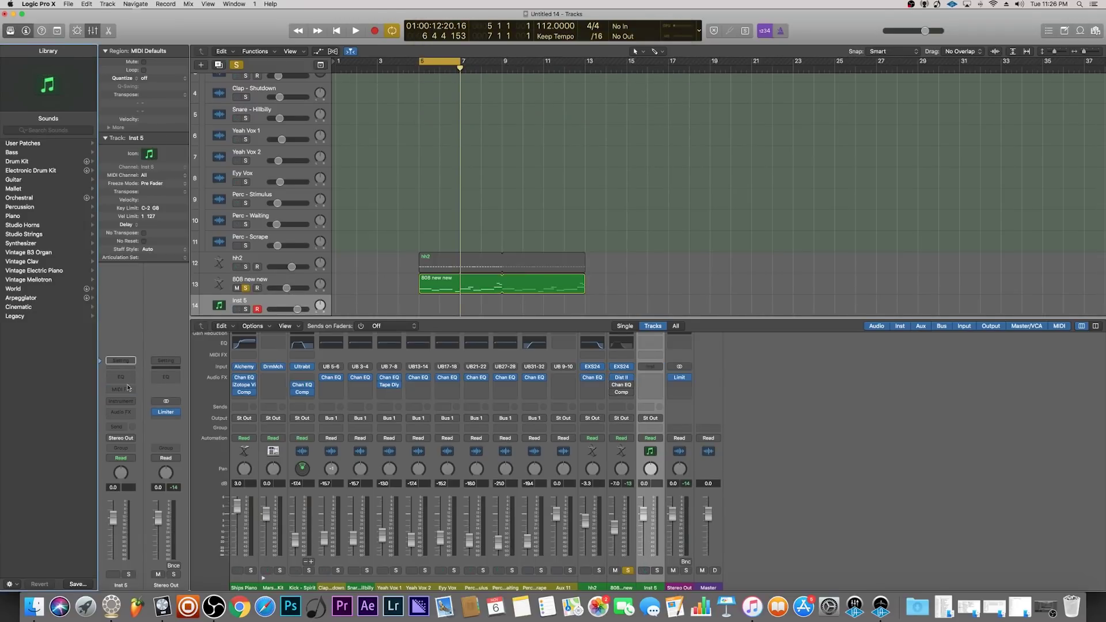
{"action": "left_click", "coordinate": [130, 404]}
{"action": "mouse_move", "coordinate": [143, 419]}
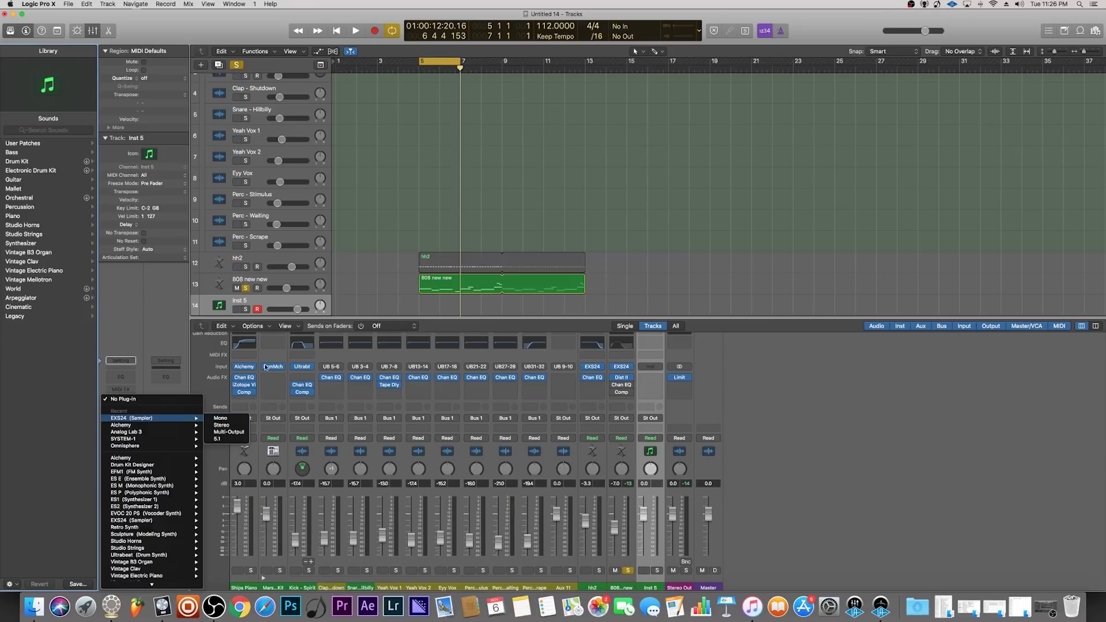
{"action": "left_click", "coordinate": [277, 304]}
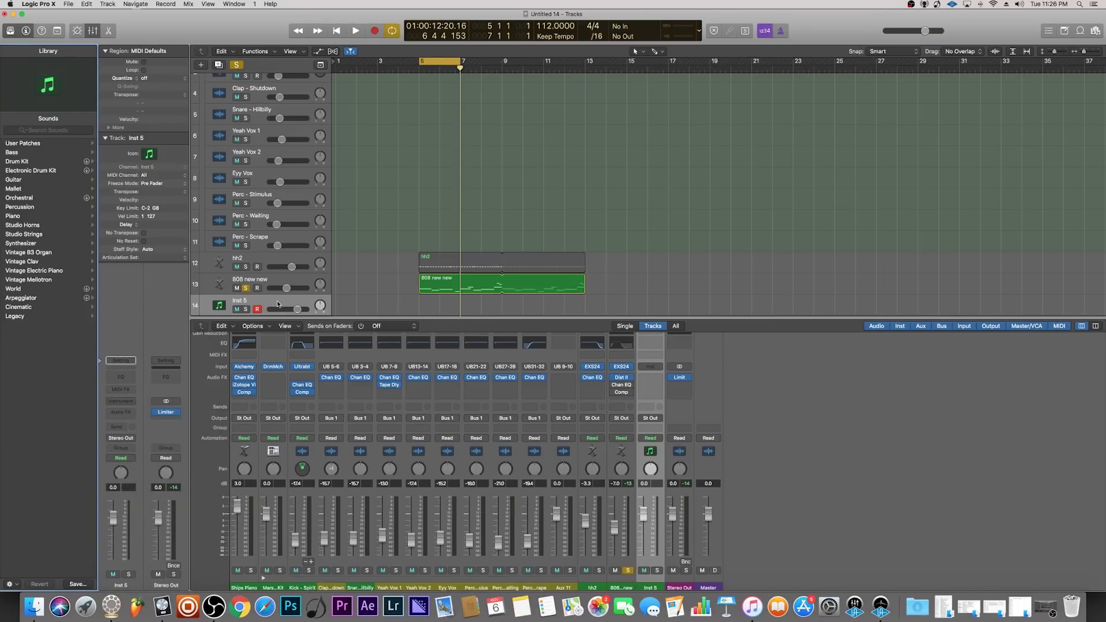
{"action": "key", "text": "super+BackSpace"}
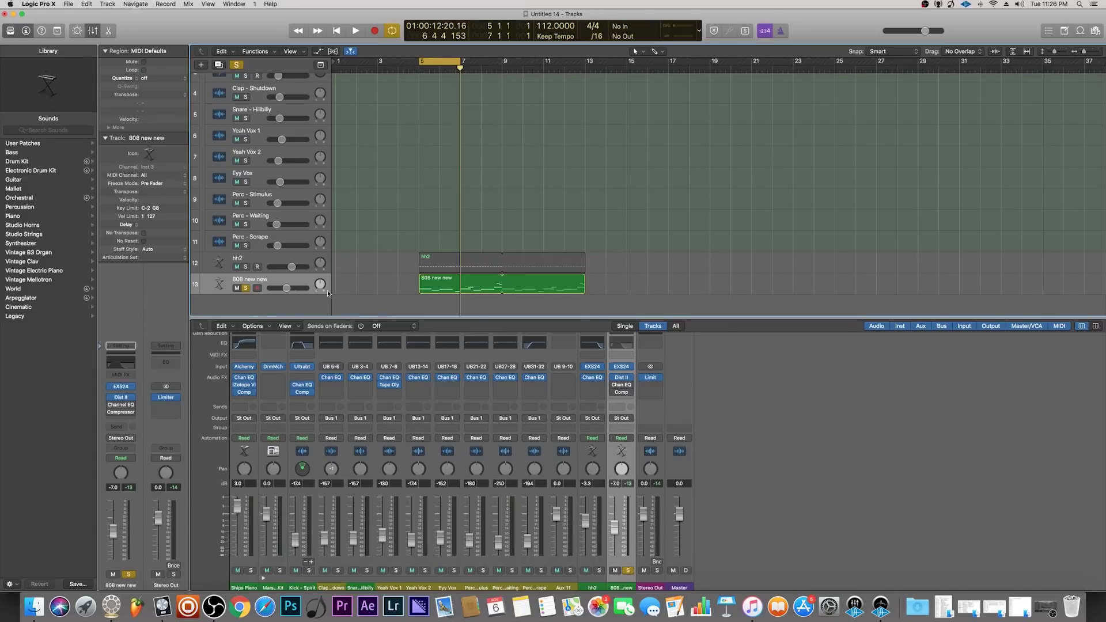
Reopen Distortion II on the 808 new new channel, move its window over the empty arrangement area, and close the Channel EQ window.
{"action": "left_click", "coordinate": [621, 378]}
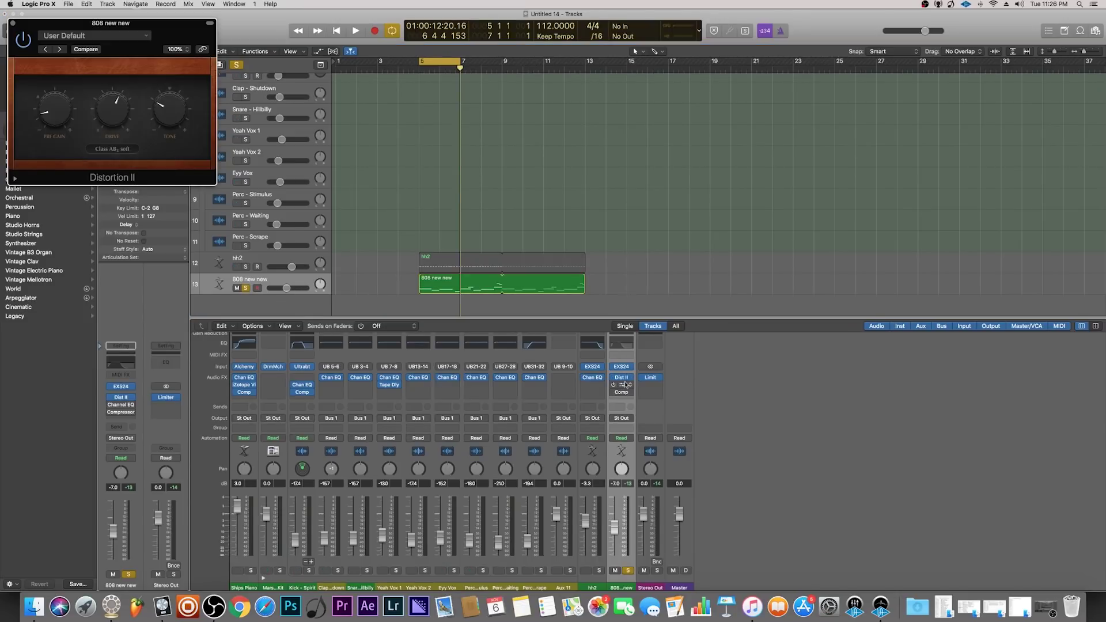
{"action": "left_click_drag", "start_coordinate": [155, 42], "coordinate": [674, 90]}
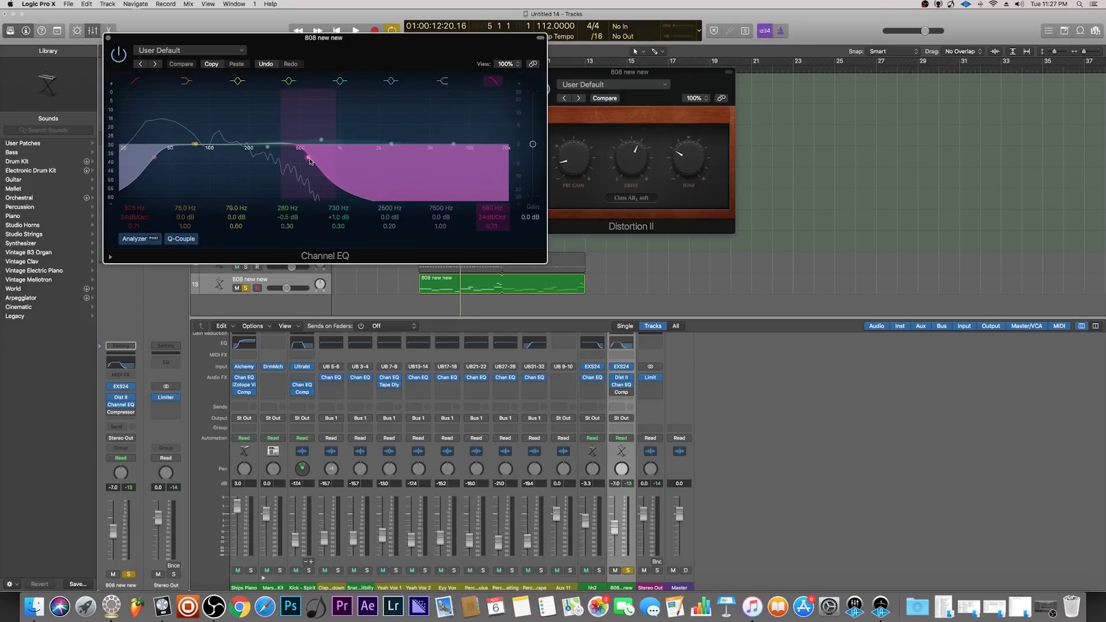
{"action": "left_click", "coordinate": [108, 38]}
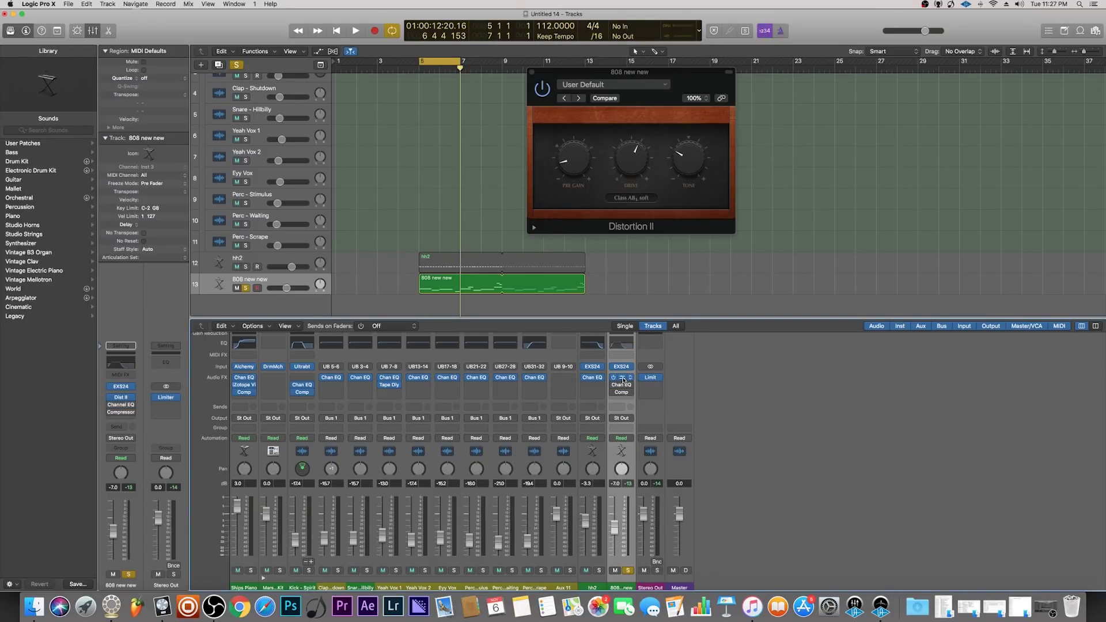
Play the soloed 808, compare Distortion II off and on, and raise its drive.
{"action": "key", "text": "space"}
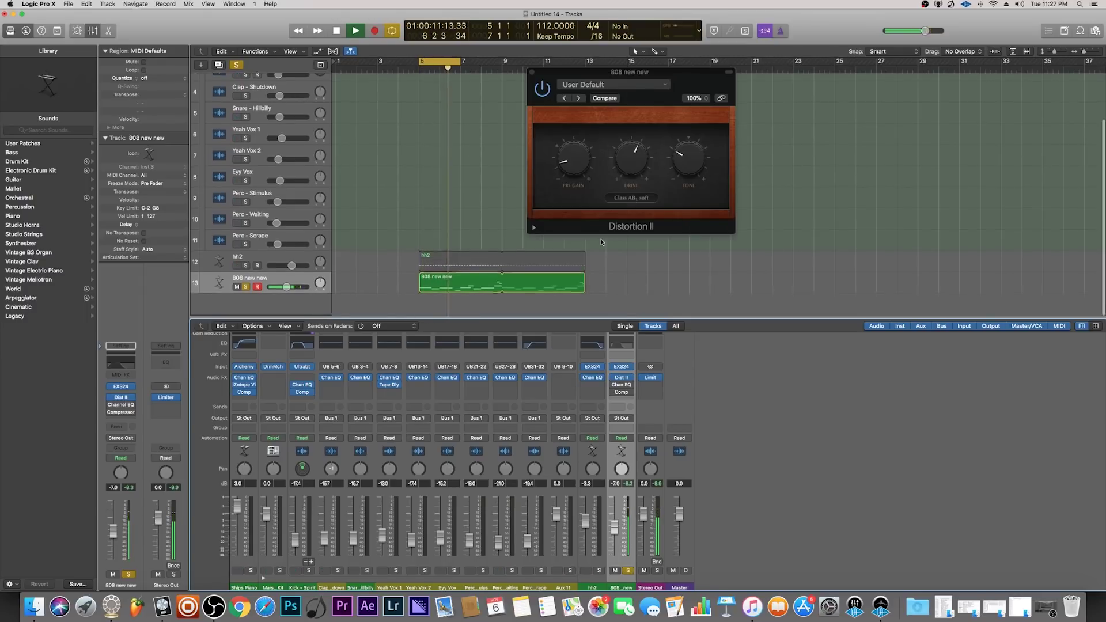
{"action": "left_click", "coordinate": [543, 89]}
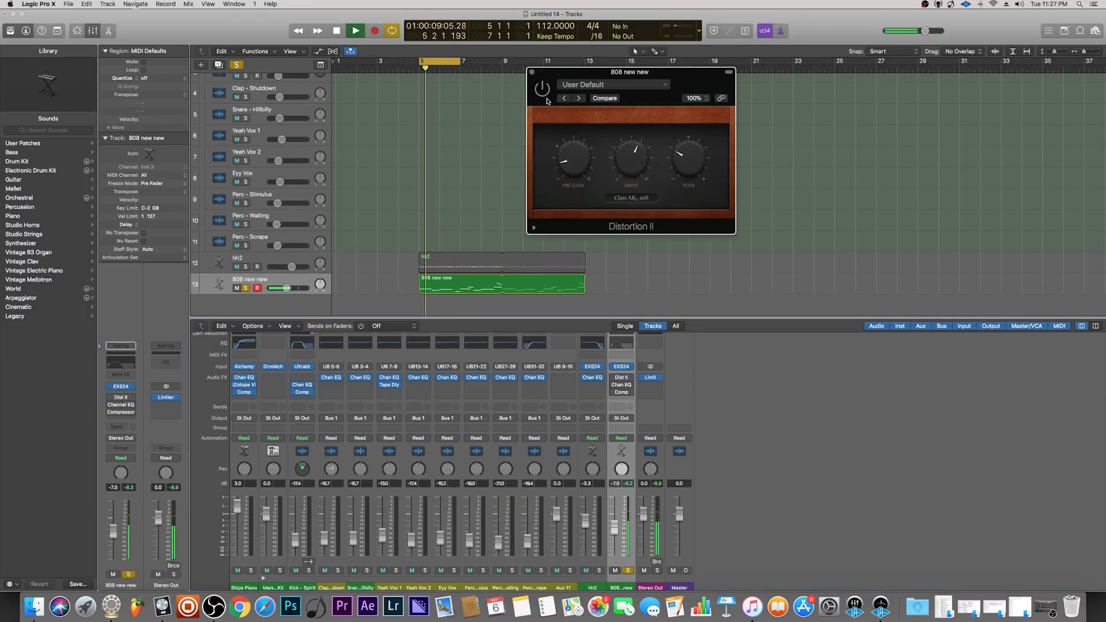
{"action": "left_click", "coordinate": [543, 89]}
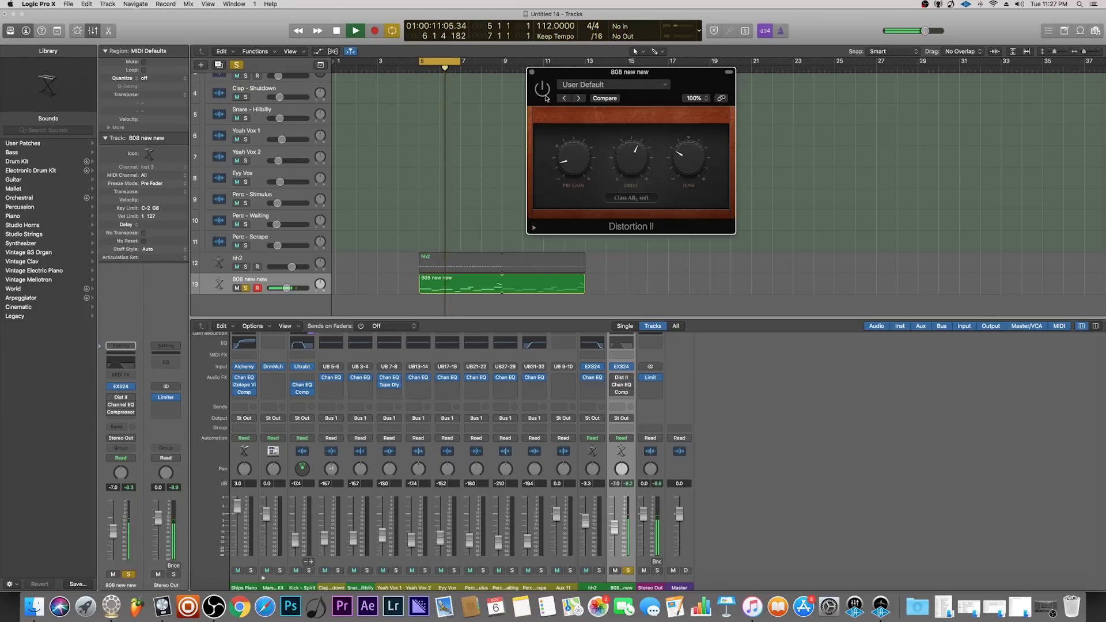
{"action": "left_click_drag", "start_coordinate": [632, 159], "coordinate": [632, 151]}
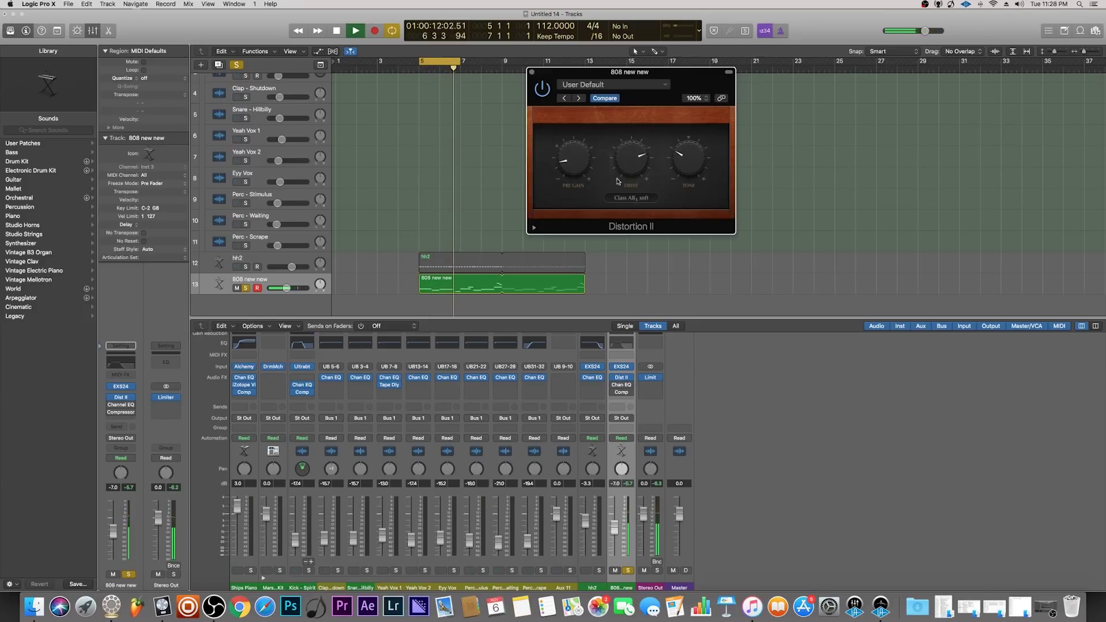
Switch on the 808's Channel EQ, set its low cut to 34 Hz and high cut to about 1.7 kHz, and close the plug-in windows.
{"action": "left_click", "coordinate": [614, 385]}
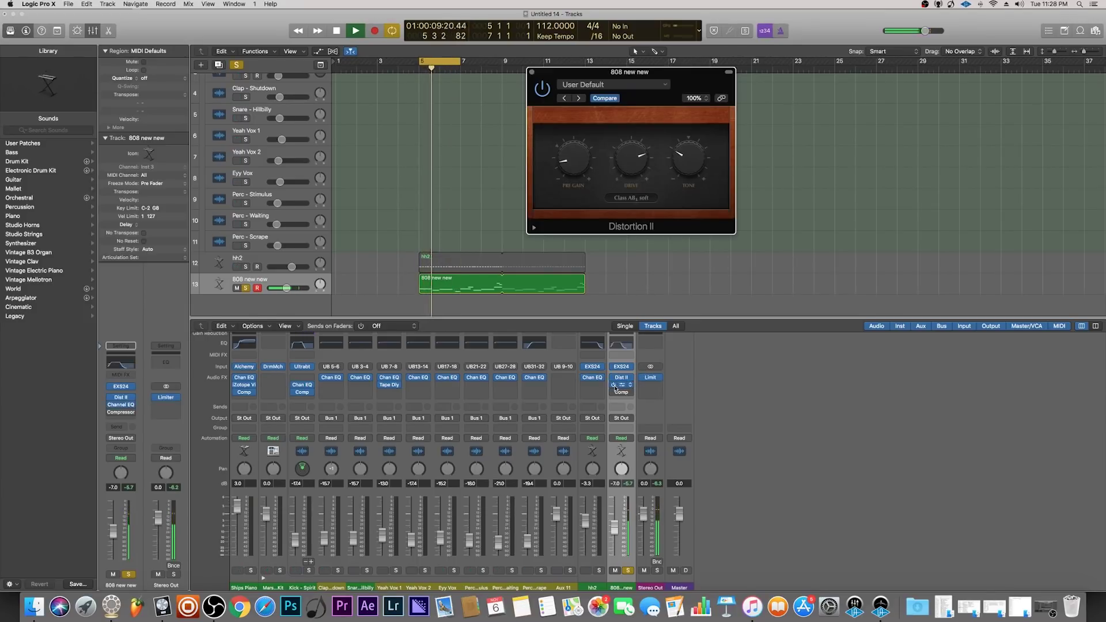
{"action": "left_click", "coordinate": [622, 386]}
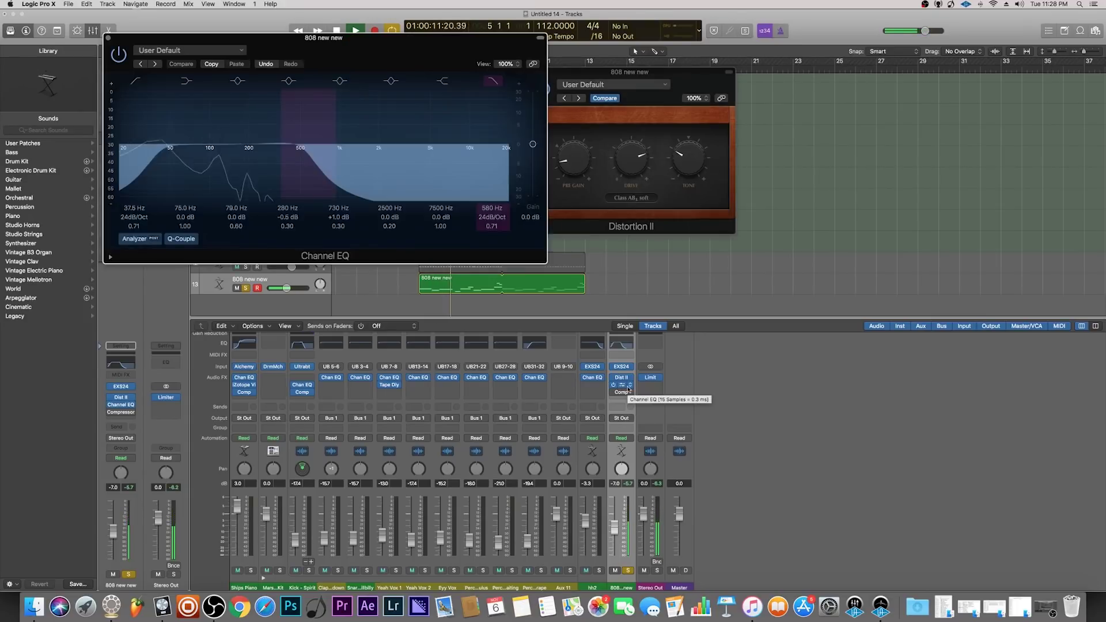
{"action": "mouse_move", "coordinate": [154, 156]}
{"action": "left_mouse_down"}
{"action": "mouse_move", "coordinate": [126, 161]}
{"action": "mouse_move", "coordinate": [149, 161]}
{"action": "left_mouse_up"}
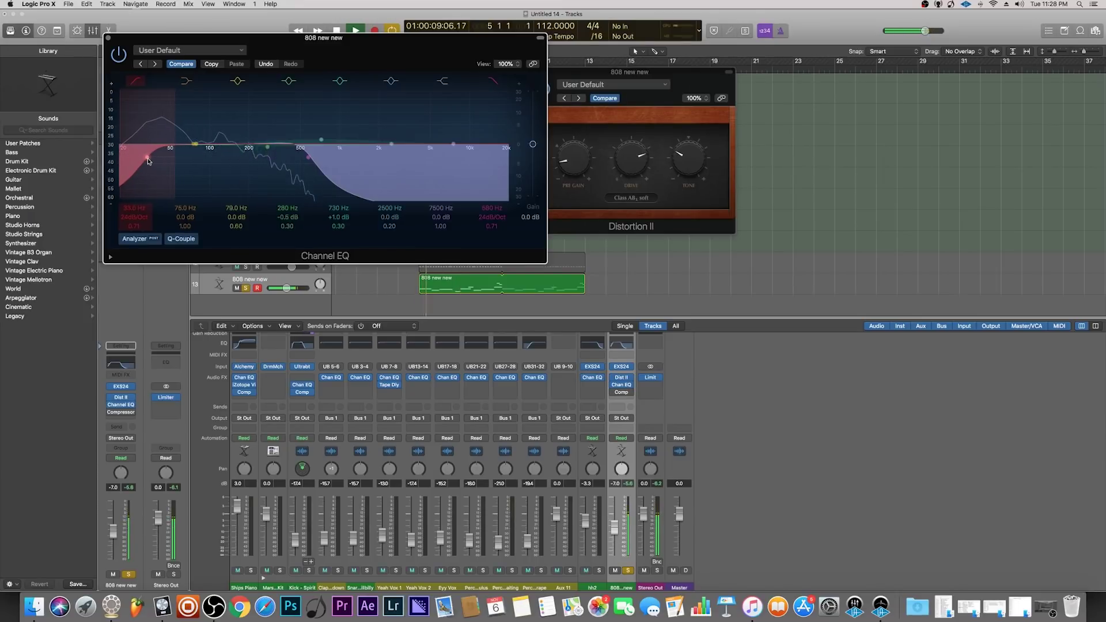
{"action": "left_click_drag", "start_coordinate": [309, 157], "coordinate": [365, 167]}
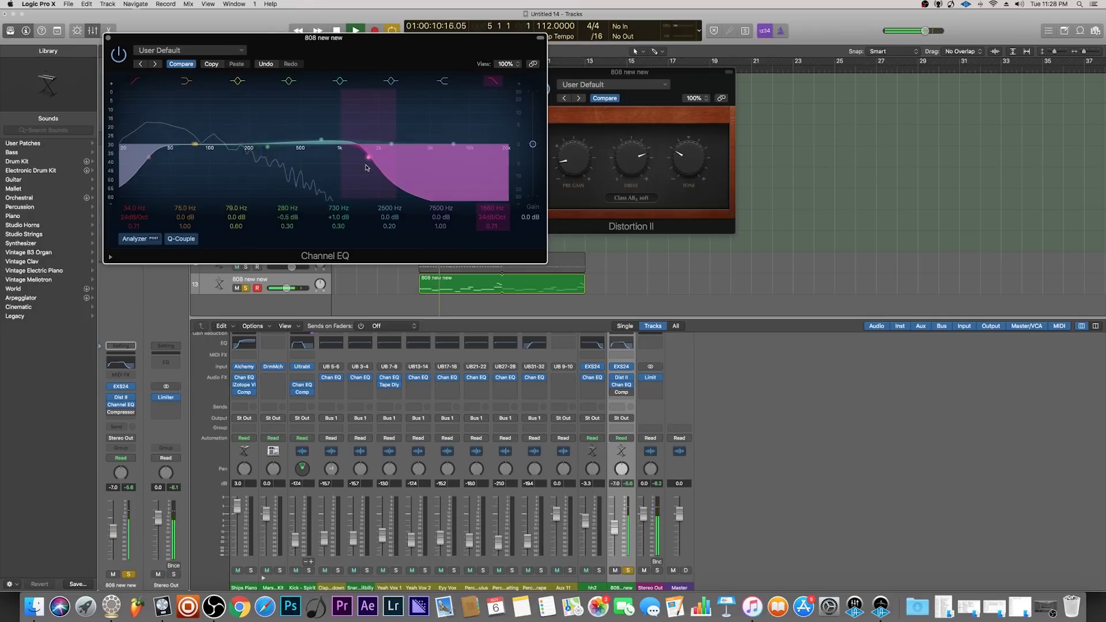
{"action": "left_click", "coordinate": [107, 38]}
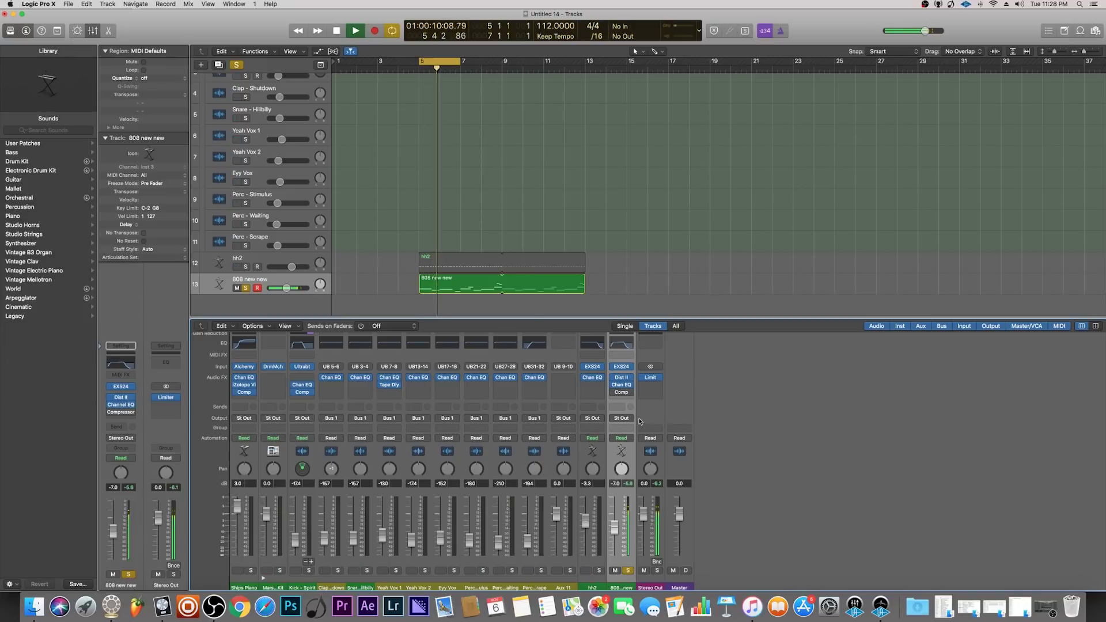
Stop playback, switch on the 808 new new channel's Compressor, review its side-chain settings and close its window.
{"action": "key", "text": "space"}
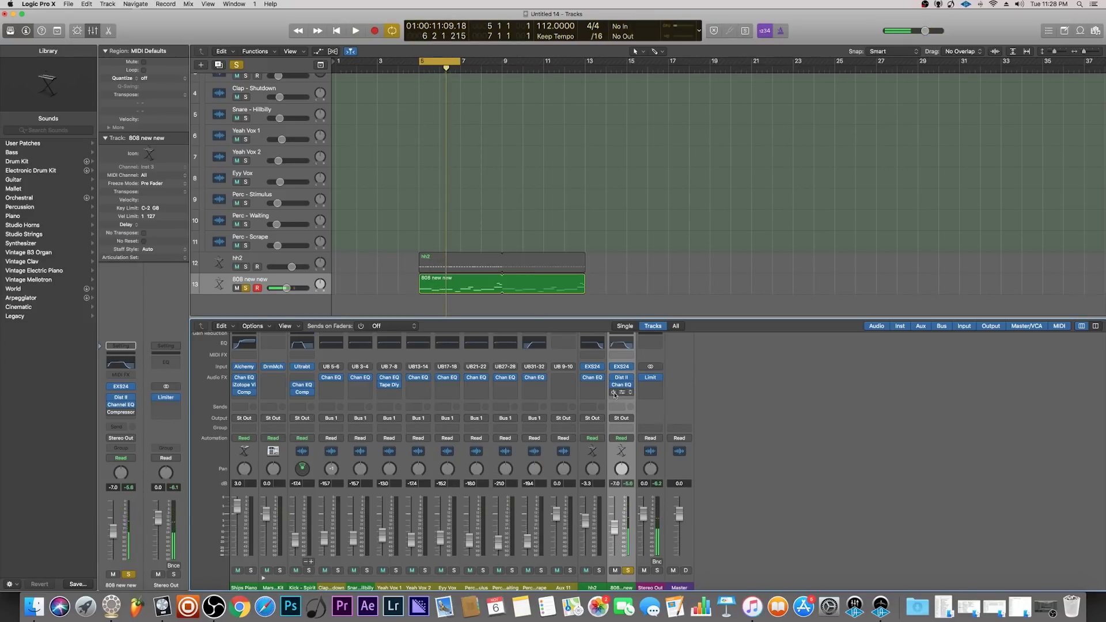
{"action": "left_click", "coordinate": [622, 393]}
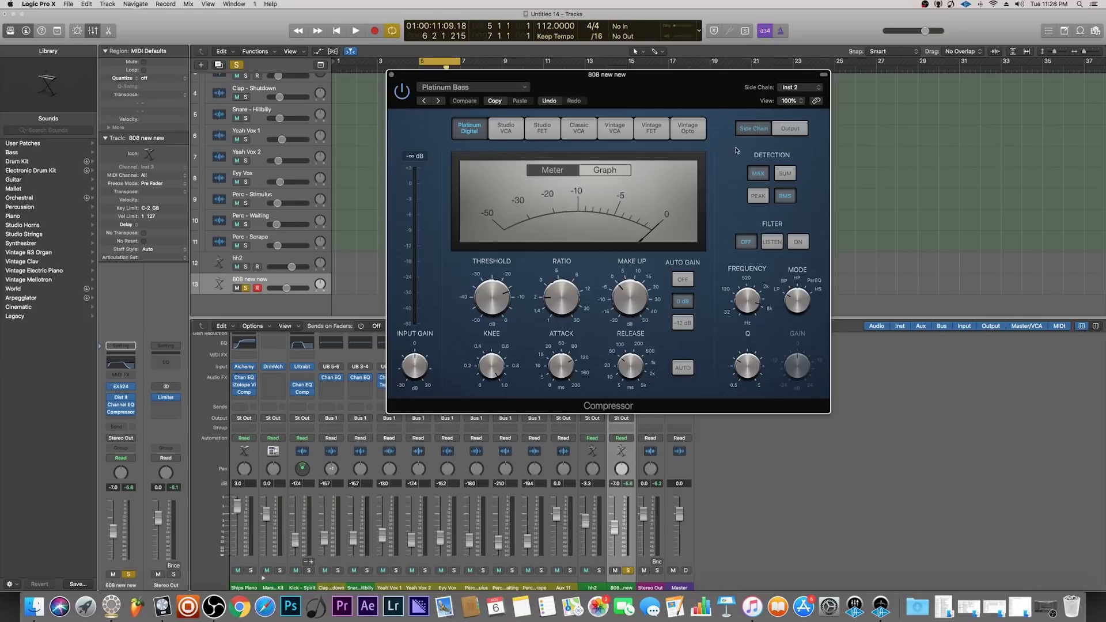
{"action": "left_click", "coordinate": [391, 75]}
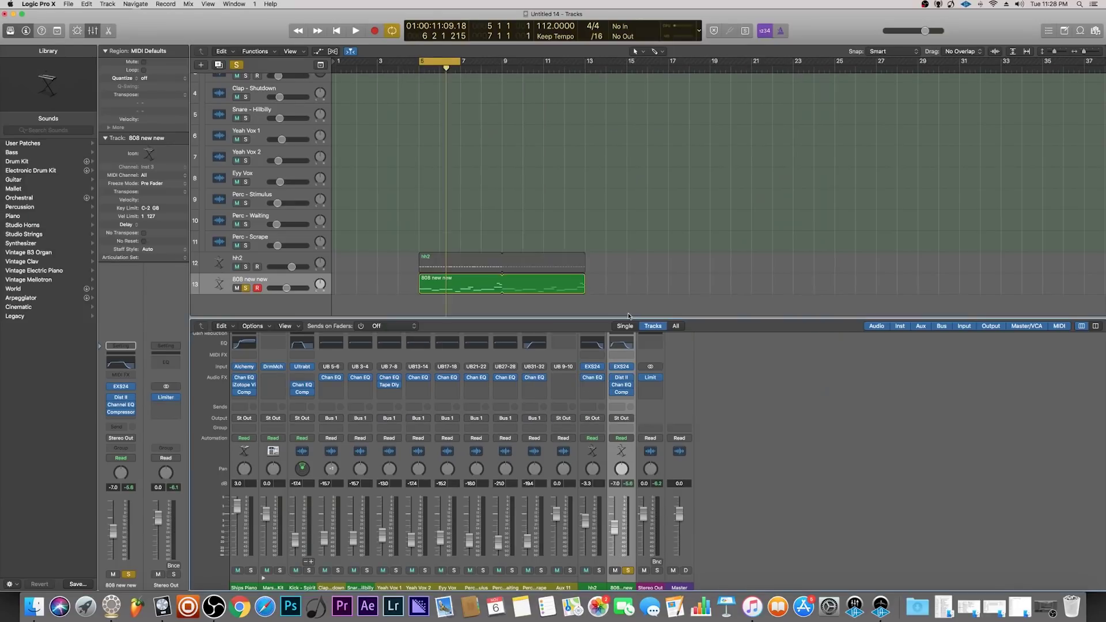
Open the mono Compressor on the 808 new new channel and load its Platinum Bass preset from the Guitars category.
{"action": "left_click", "coordinate": [631, 399]}
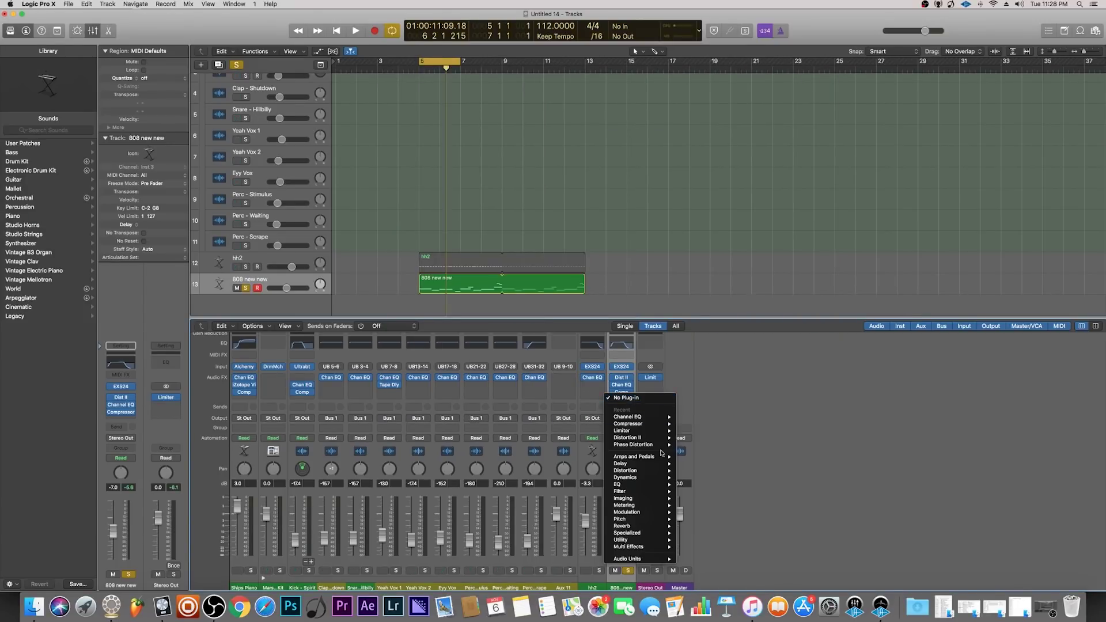
{"action": "mouse_move", "coordinate": [653, 473]}
{"action": "mouse_move", "coordinate": [717, 485]}
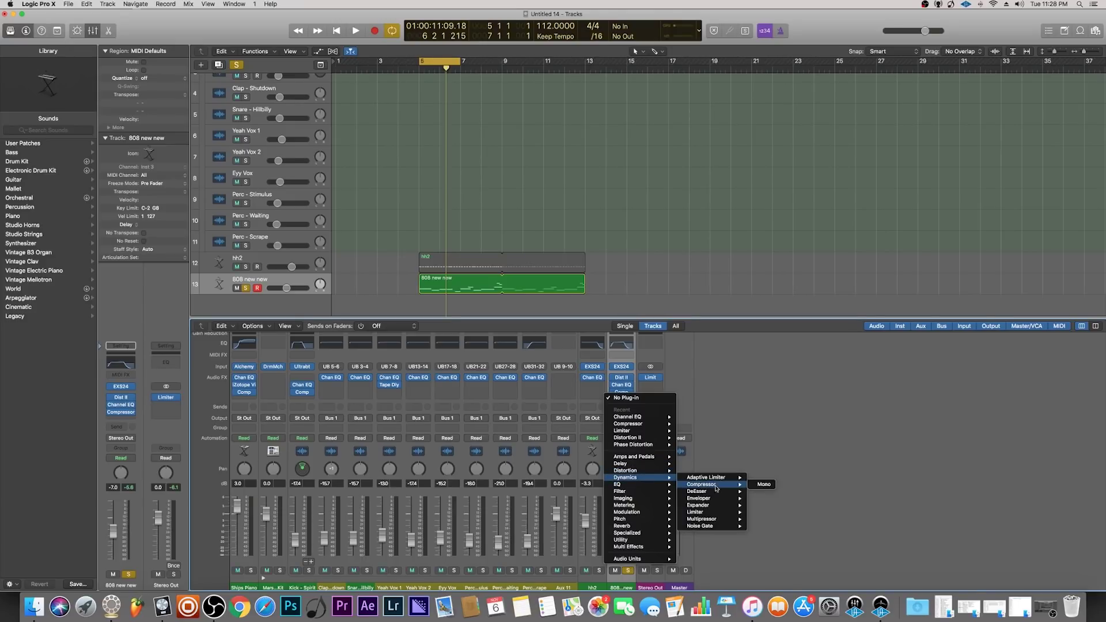
{"action": "left_click", "coordinate": [763, 484]}
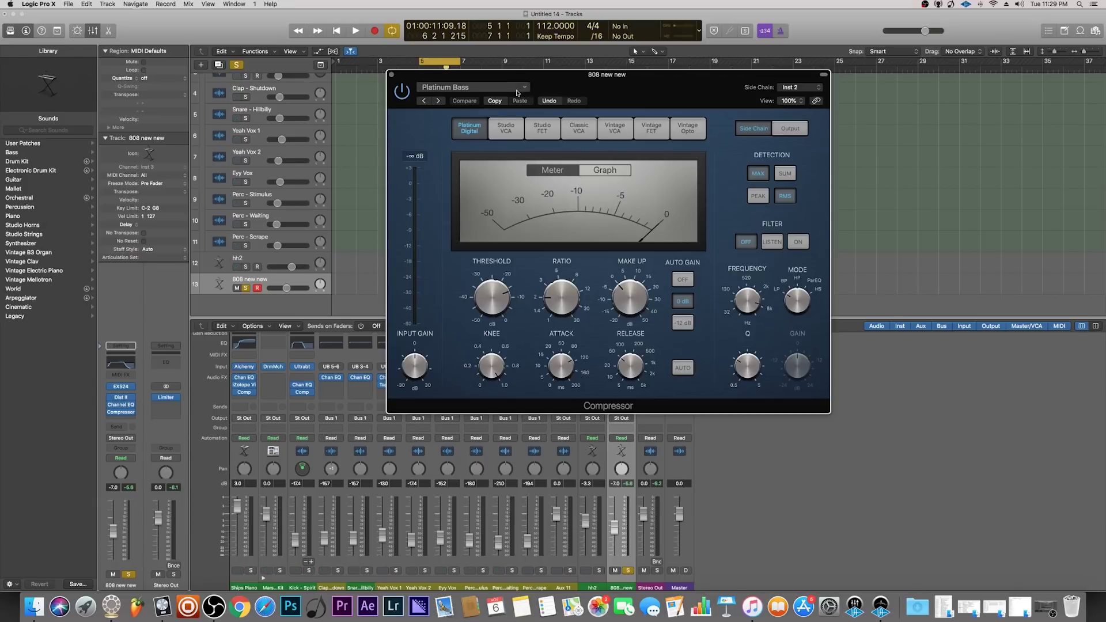
{"action": "left_click", "coordinate": [511, 91]}
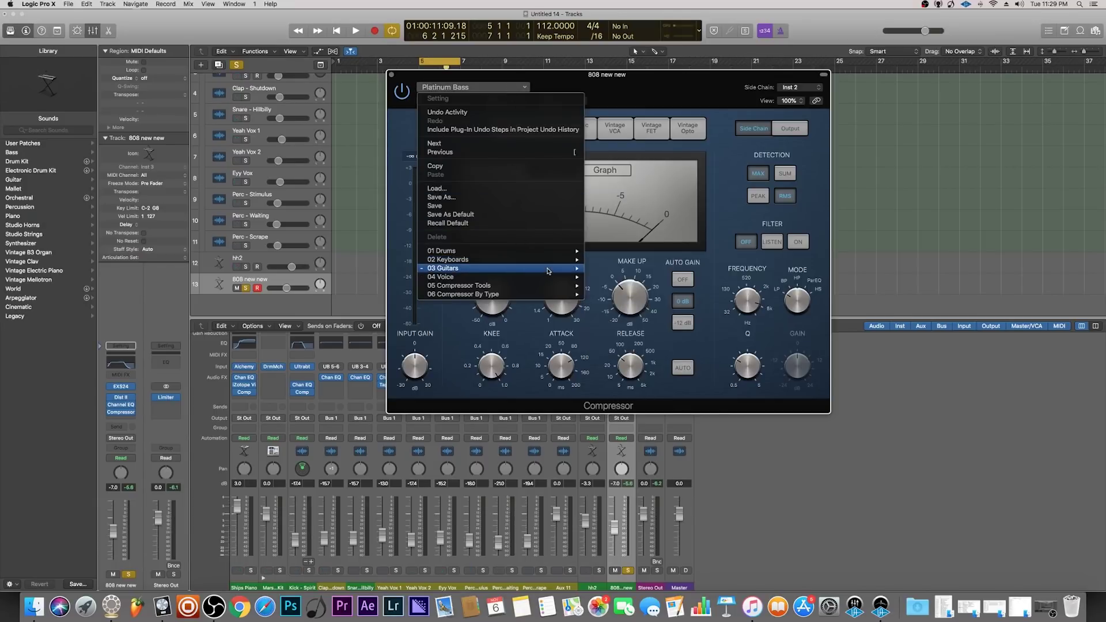
{"action": "mouse_move", "coordinate": [552, 272]}
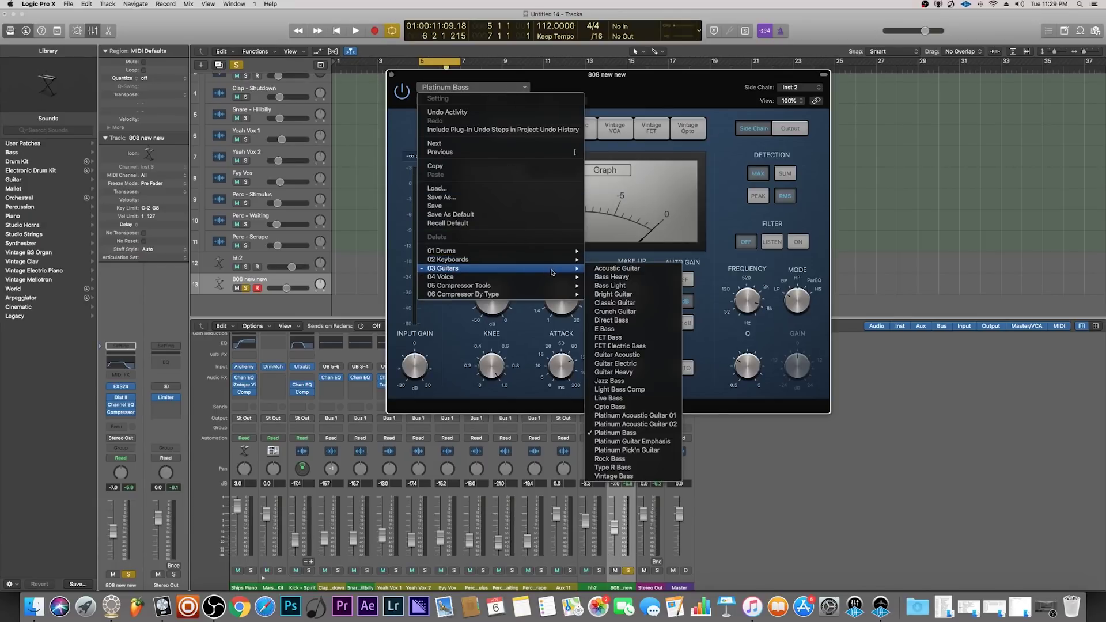
{"action": "left_click", "coordinate": [628, 433]}
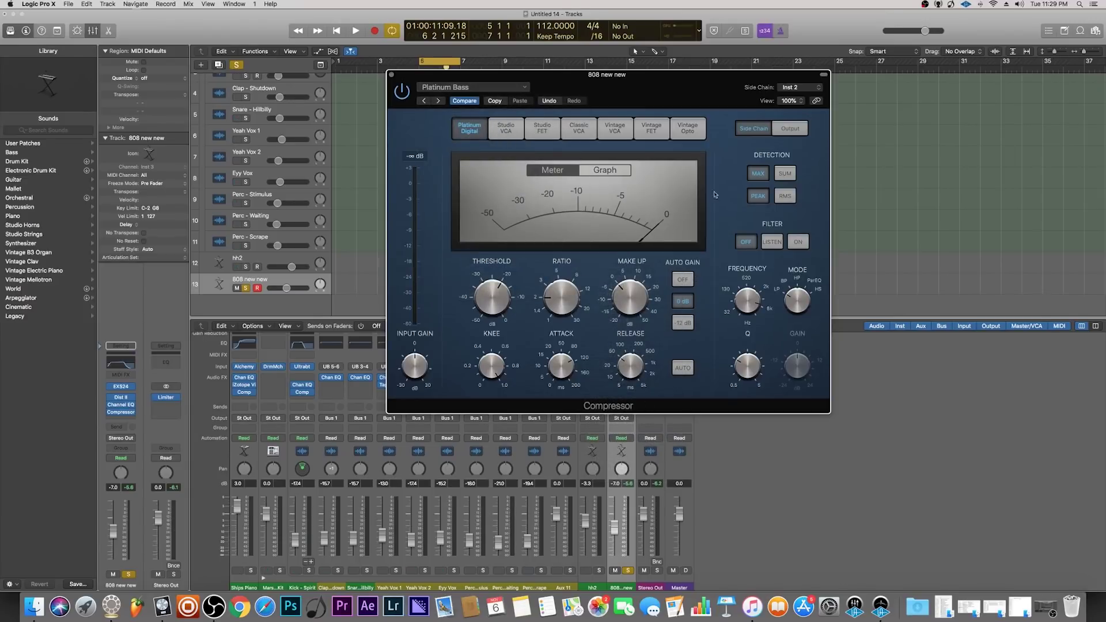
Review the Compressor's output section, set side-chain detection to Max and RMS, and choose Kick - Spirit (Inst 2) as the side-chain source.
{"action": "left_click", "coordinate": [791, 129]}
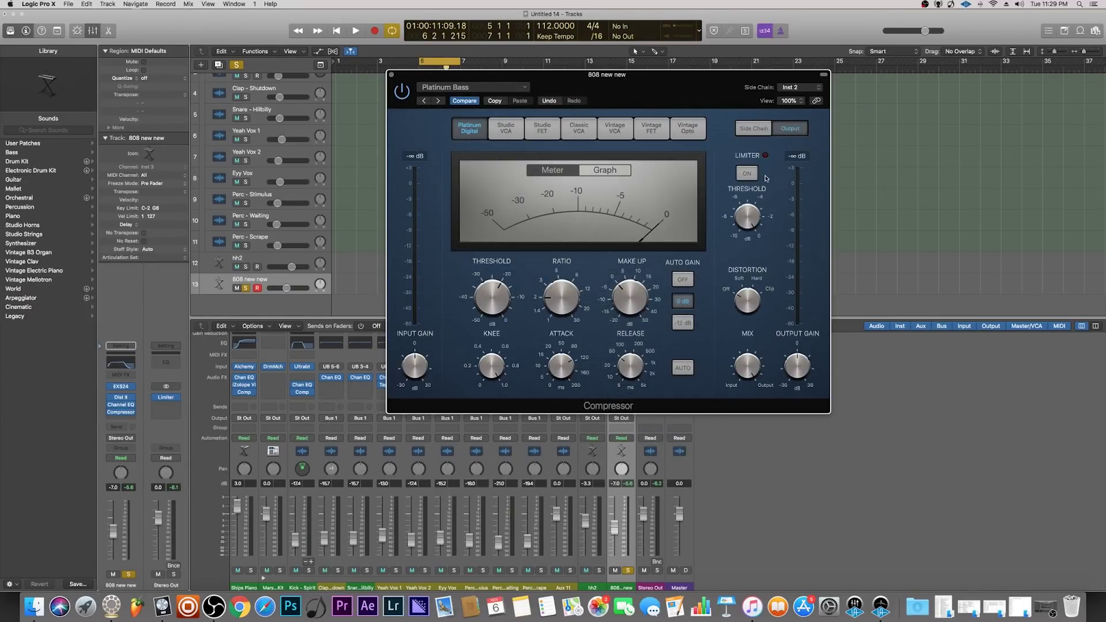
{"action": "left_click", "coordinate": [766, 129]}
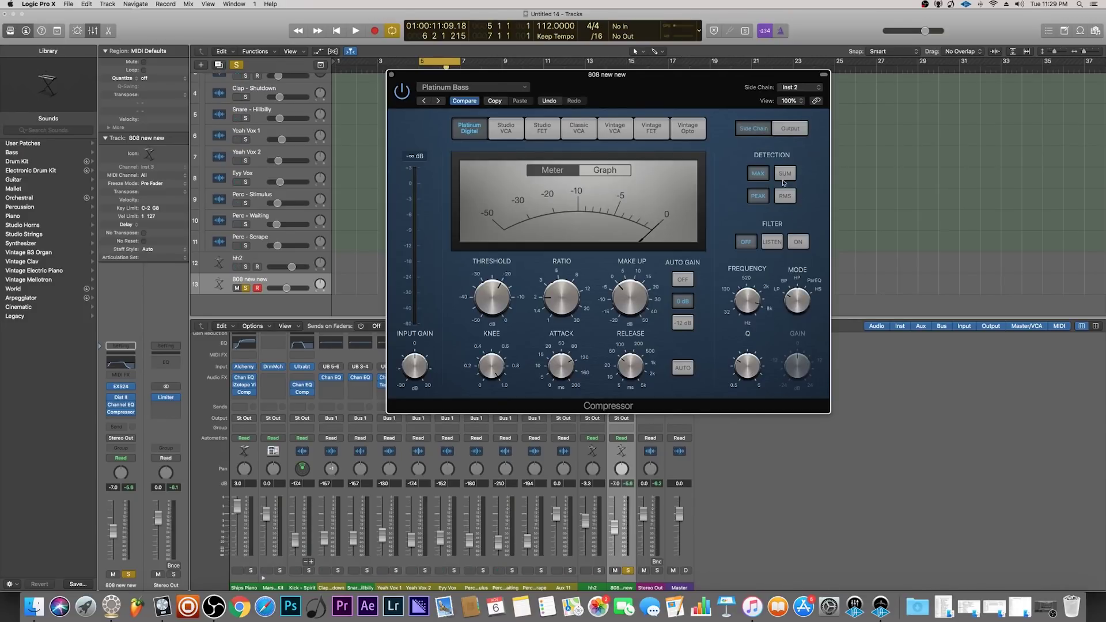
{"action": "left_click", "coordinate": [757, 178]}
{"action": "left_click", "coordinate": [788, 198]}
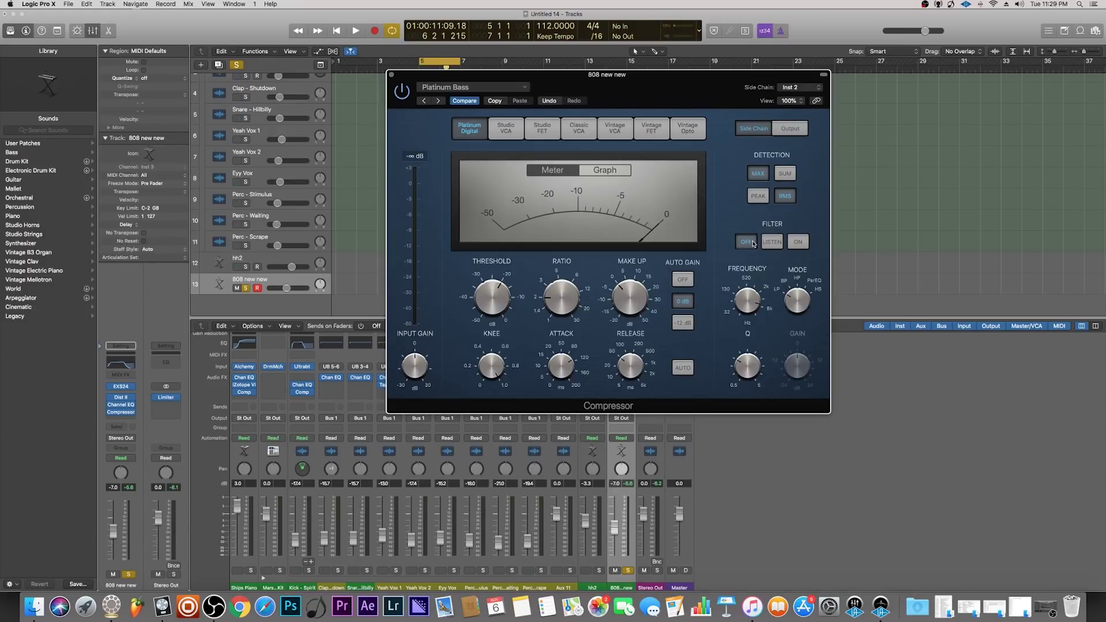
{"action": "left_click", "coordinate": [805, 88]}
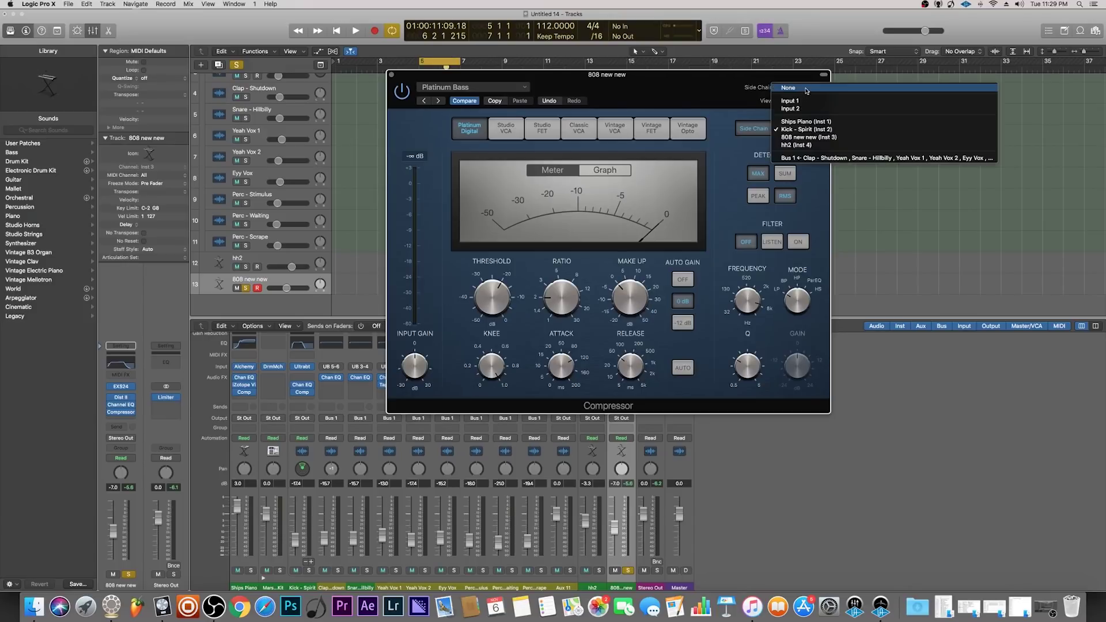
{"action": "left_click", "coordinate": [803, 130]}
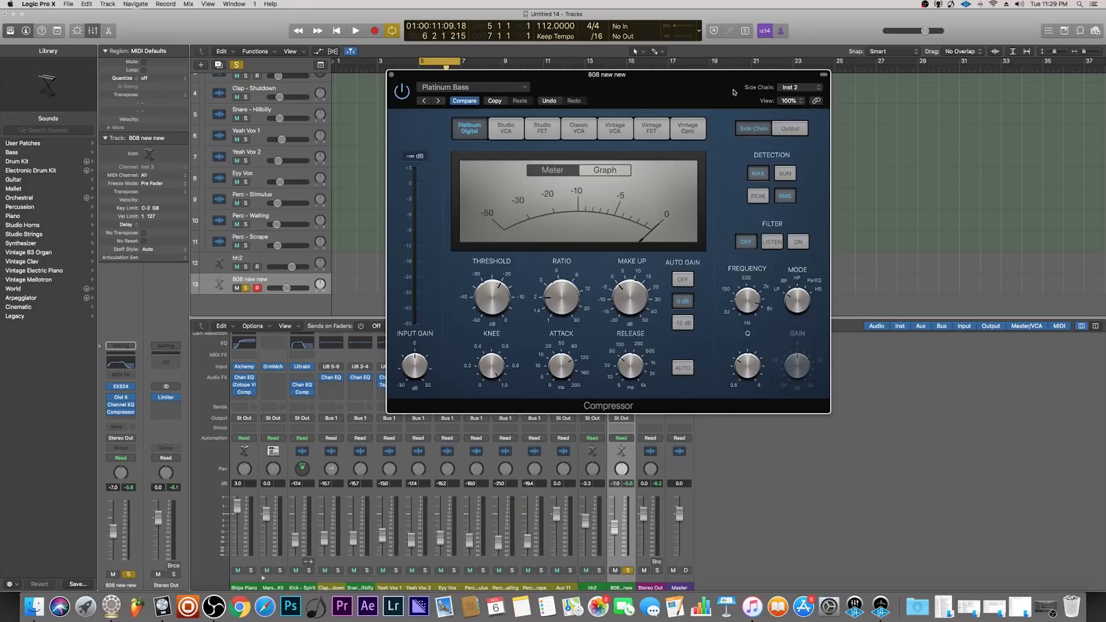
Unsolo the 808 new new track and collapse the Mars Free Drum Kit track stack.
{"action": "left_click_drag", "start_coordinate": [714, 89], "coordinate": [883, 95]}
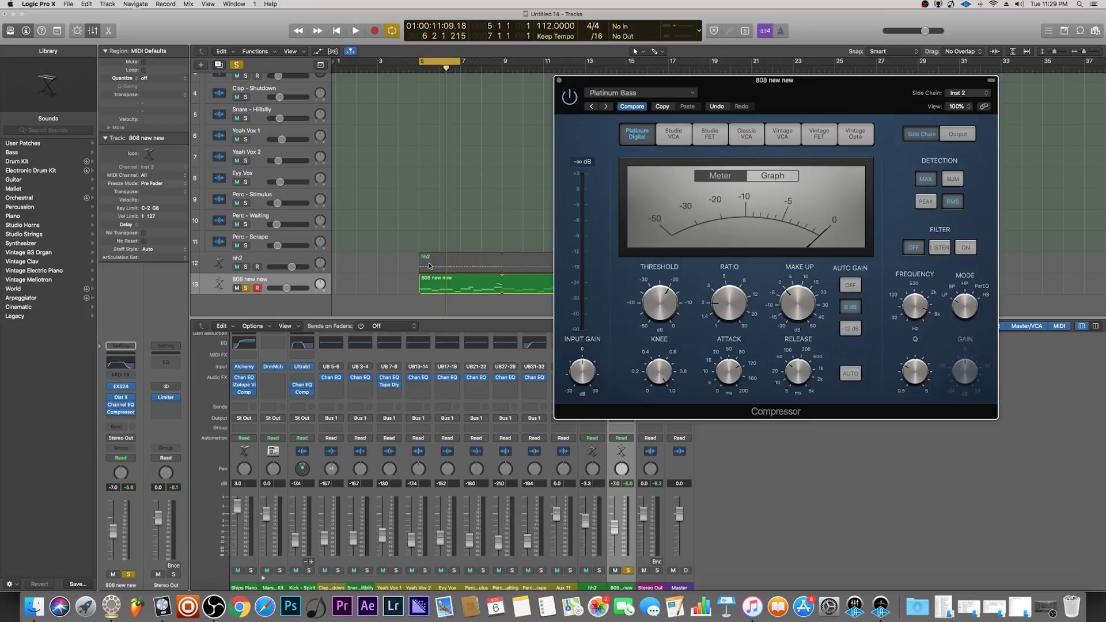
{"action": "left_click", "coordinate": [245, 289]}
{"action": "scroll", "coordinate": [316, 223], "scroll_direction": "up", "scroll_amount": 3}
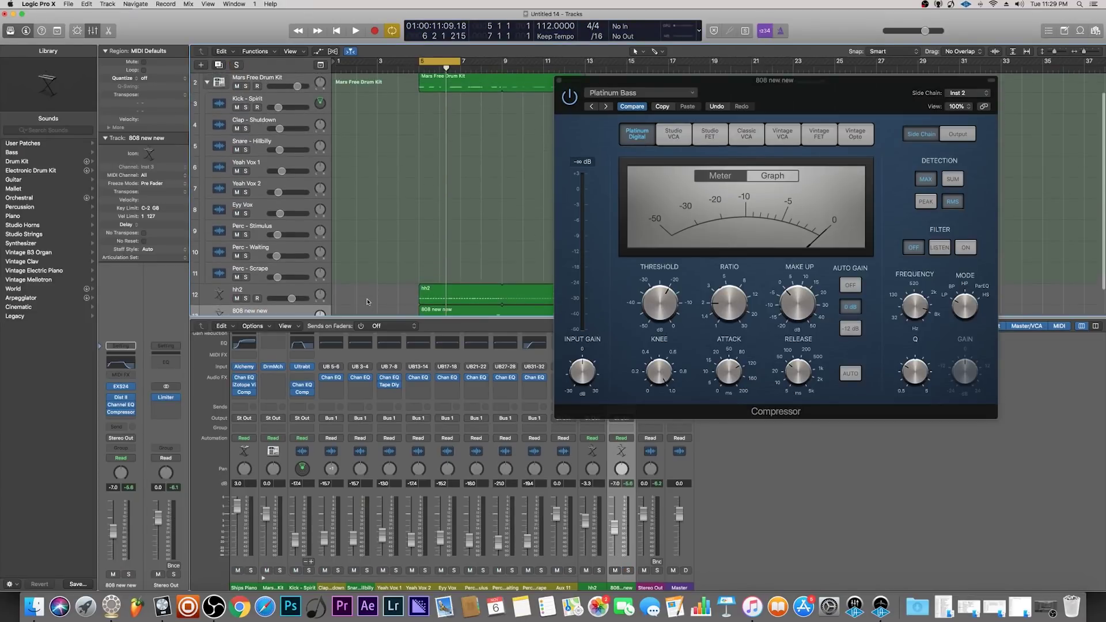
{"action": "left_click", "coordinate": [207, 96]}
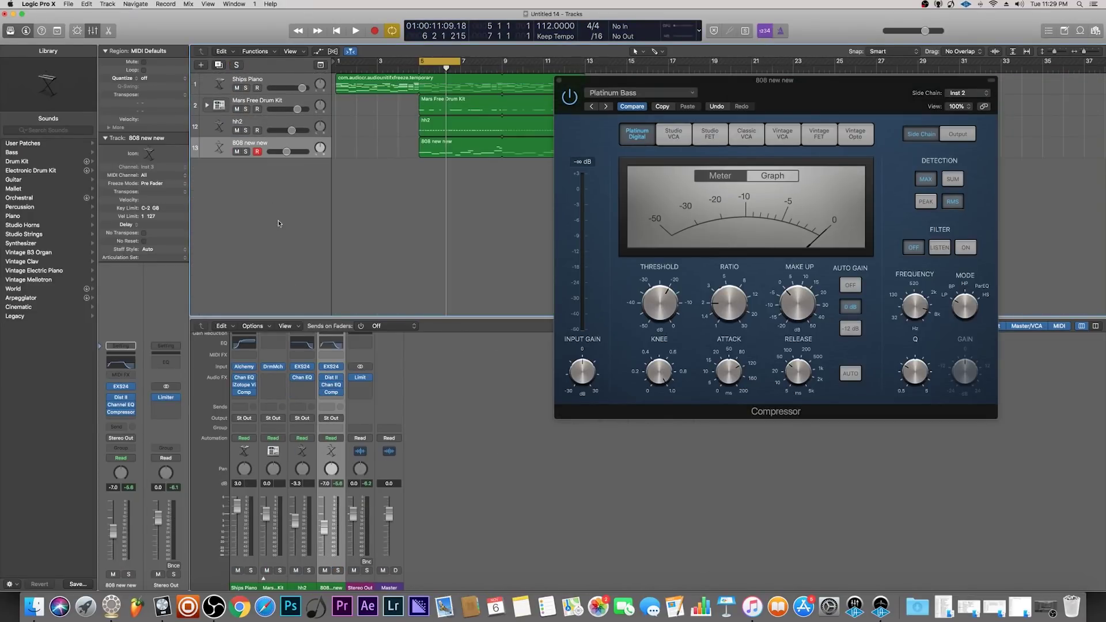
Play the full mix, reset the 808's peak level display, and extend the cycle range to bar 9.
{"action": "key", "text": "space"}
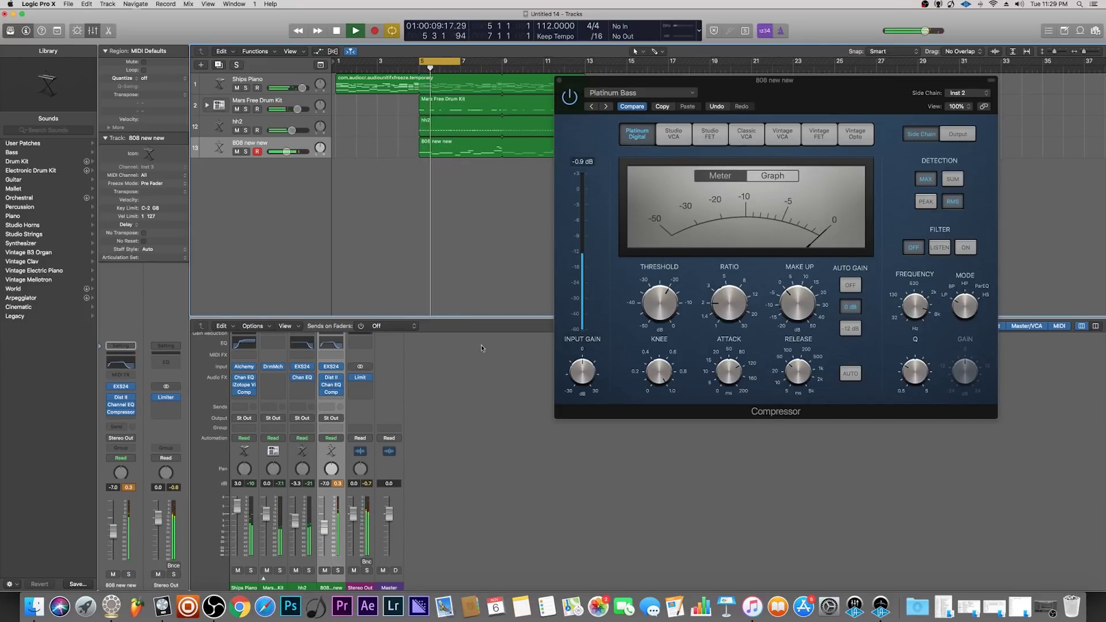
{"action": "left_click", "coordinate": [343, 484]}
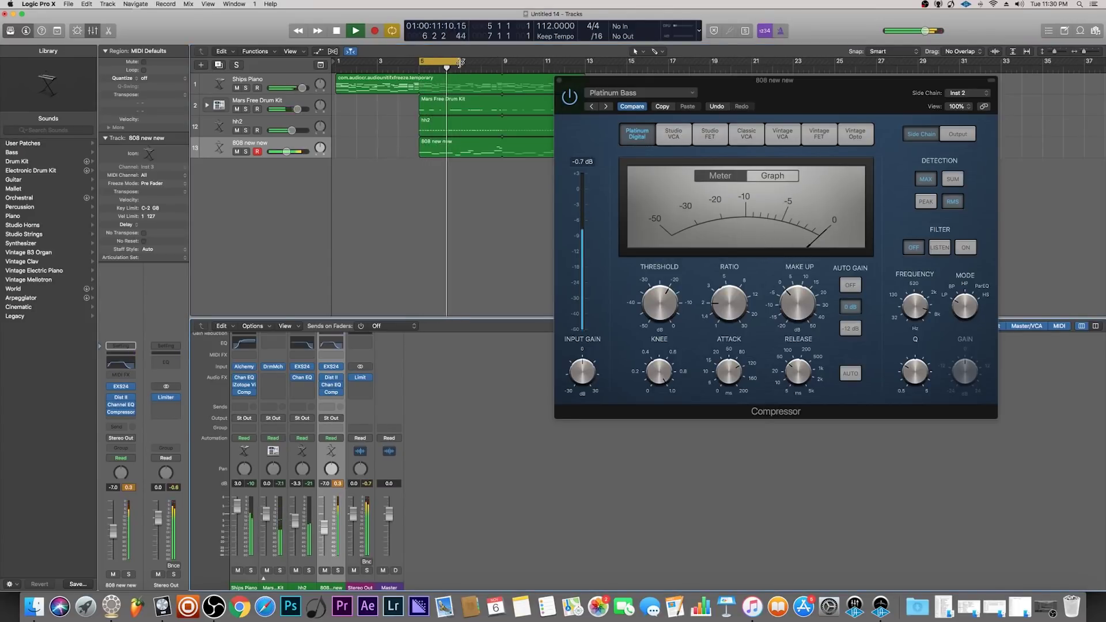
{"action": "left_click_drag", "start_coordinate": [461, 61], "coordinate": [502, 62]}
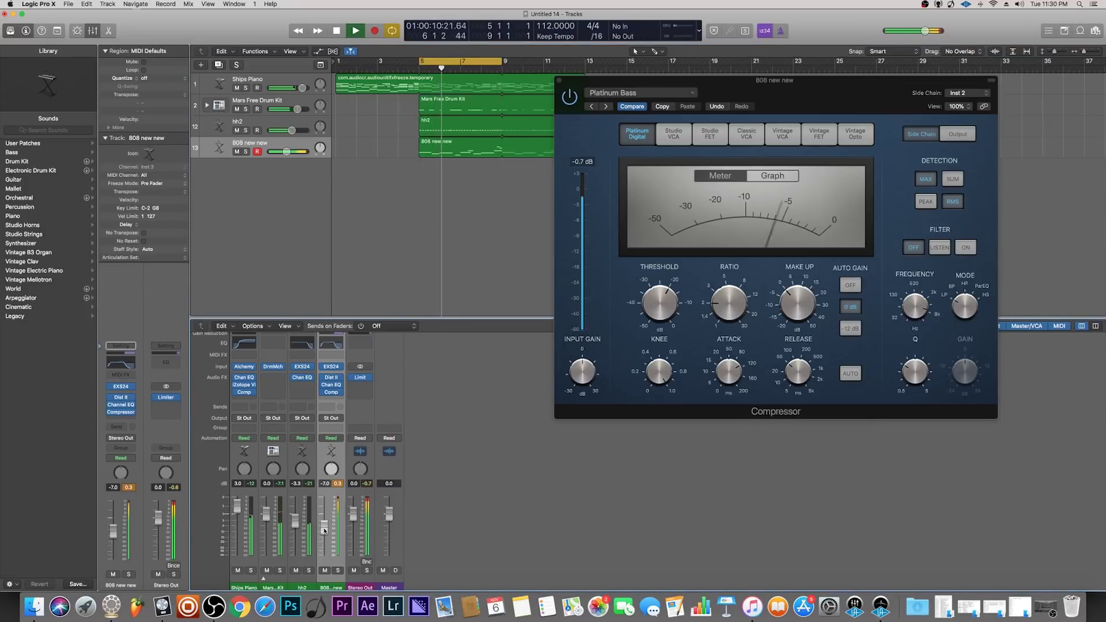
Lower the 808 new new channel's volume to -8.4 dB, reset its peak level display, and stop playback.
{"action": "left_click_drag", "start_coordinate": [324, 530], "coordinate": [324, 534]}
{"action": "left_click", "coordinate": [340, 487]}
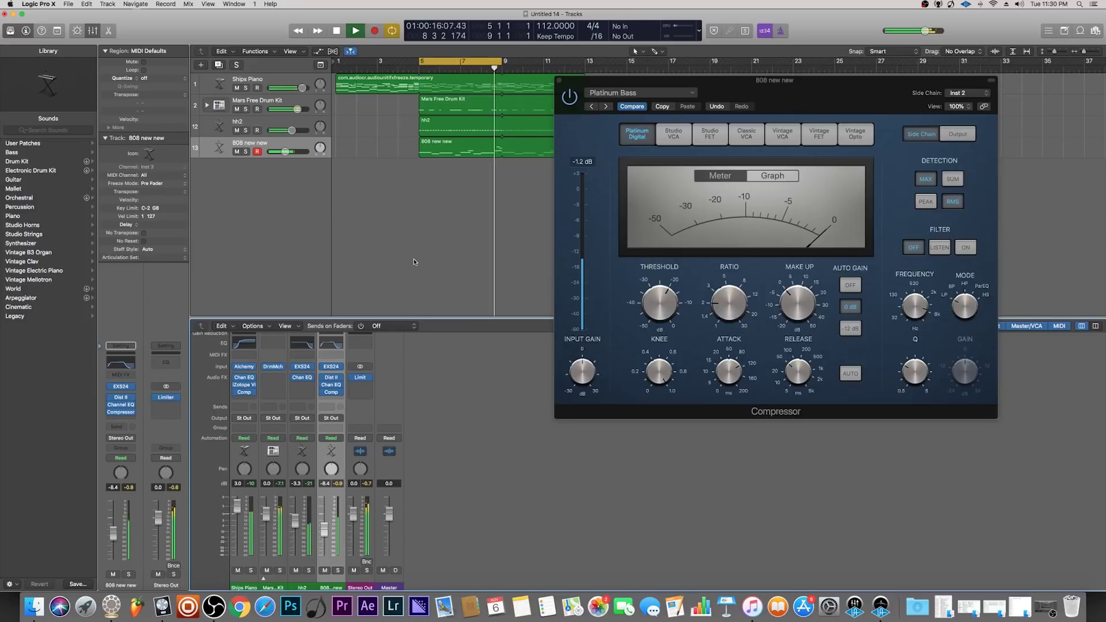
{"action": "key", "text": "space"}
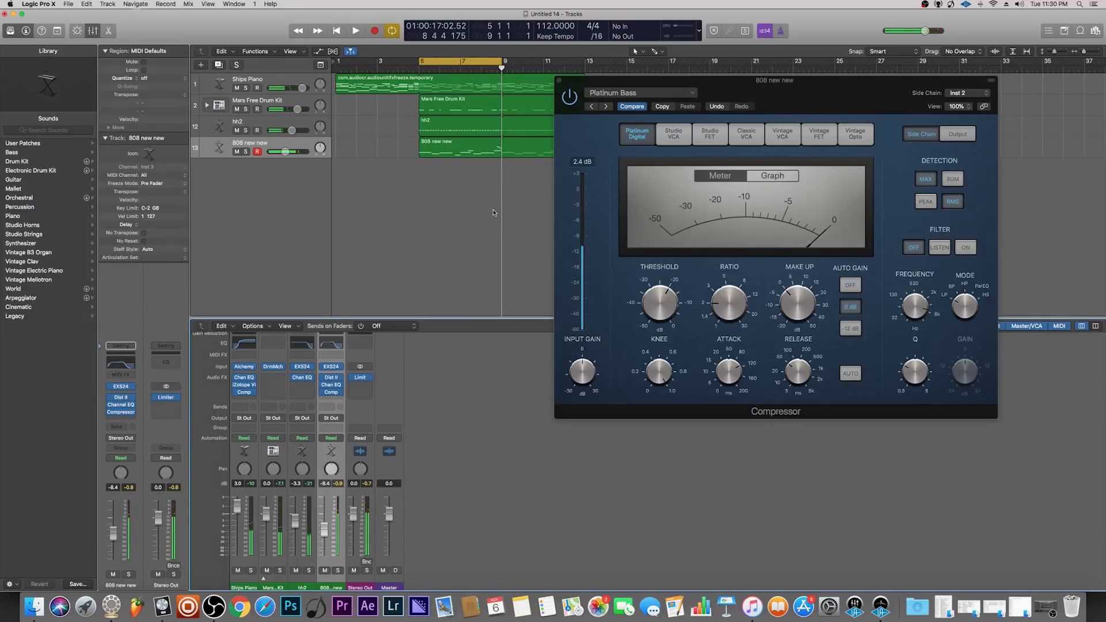